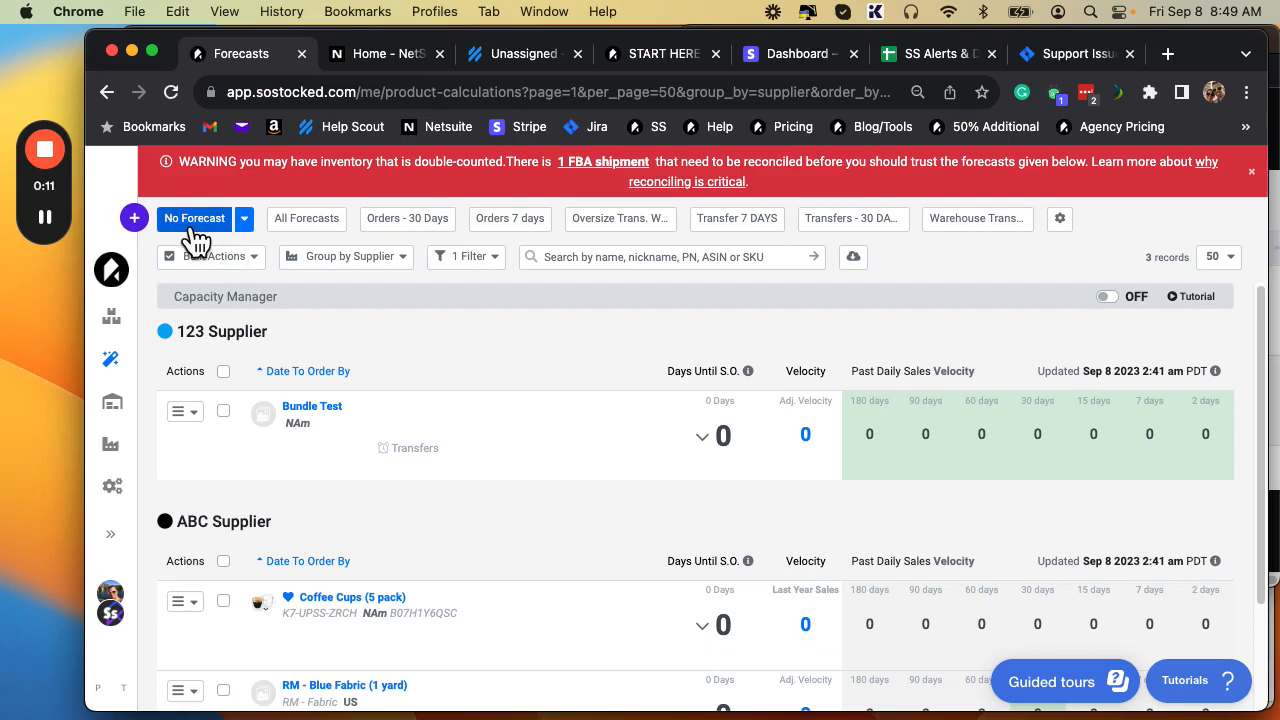
Load the No Forecast saved view of the forecasts and check the filter conditions it applies
{"action": "left_click", "coordinate": [246, 220]}
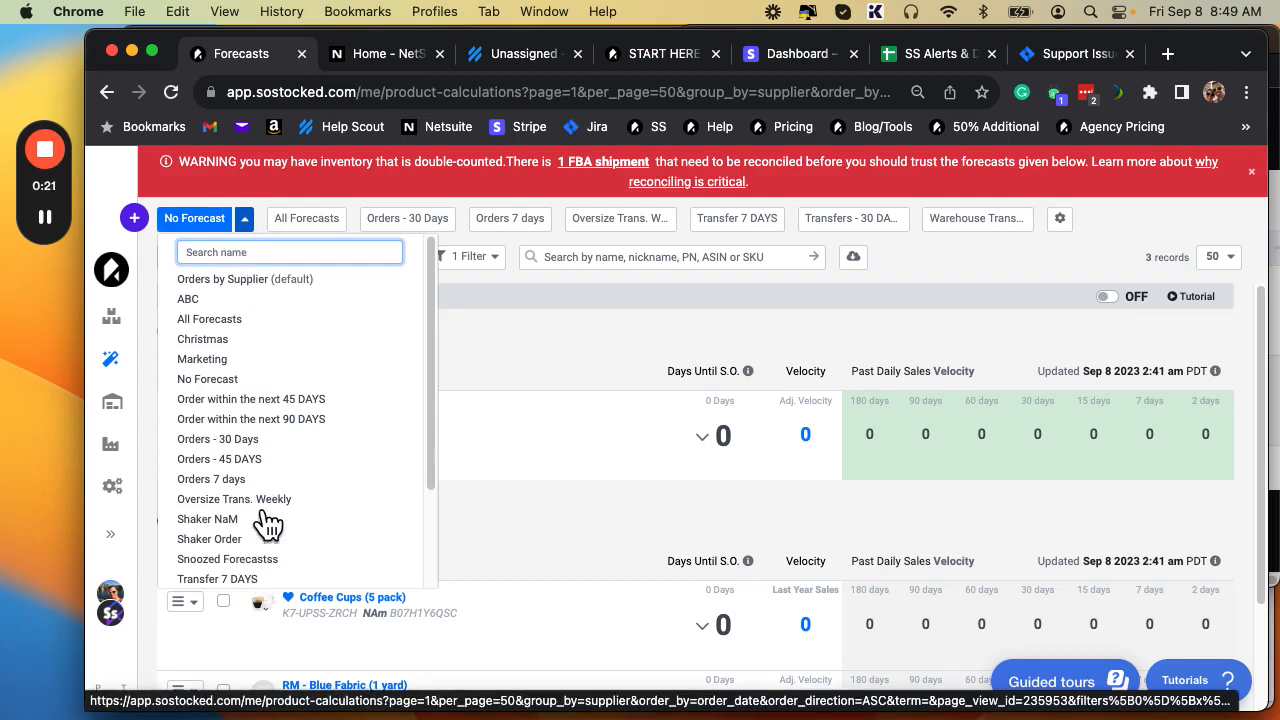
{"action": "left_click", "coordinate": [212, 381]}
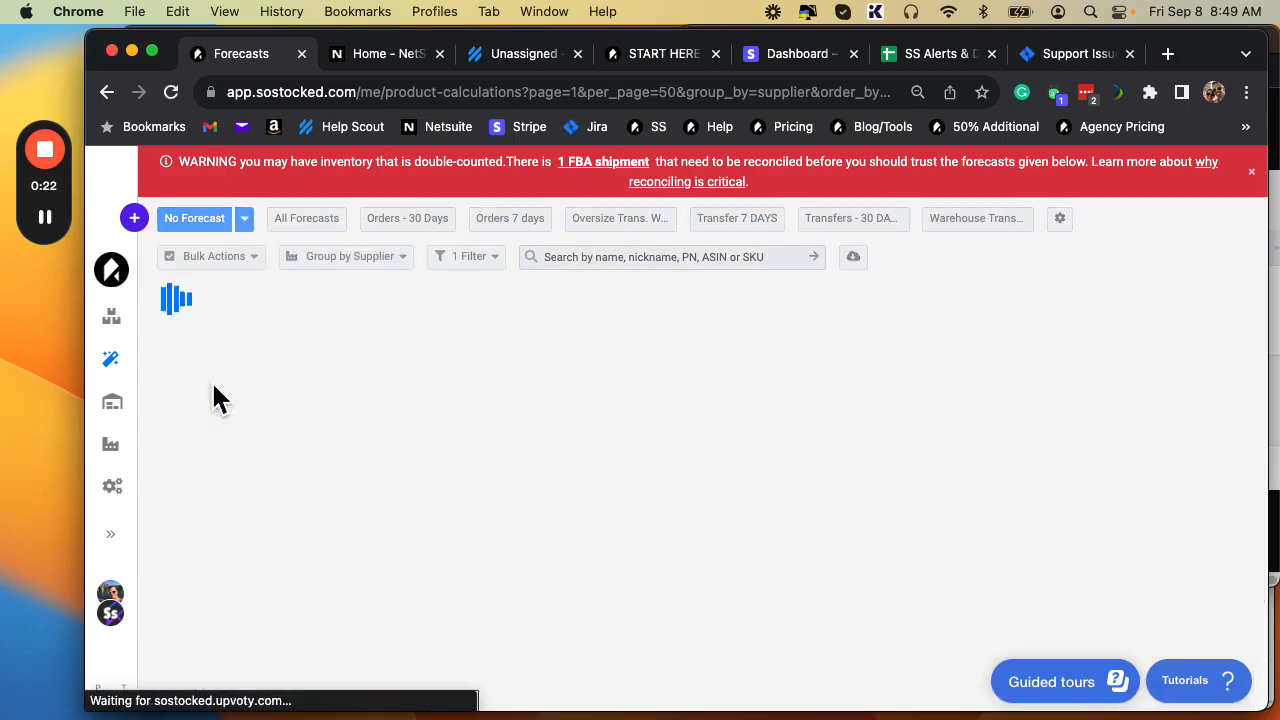
{"action": "left_click", "coordinate": [496, 262]}
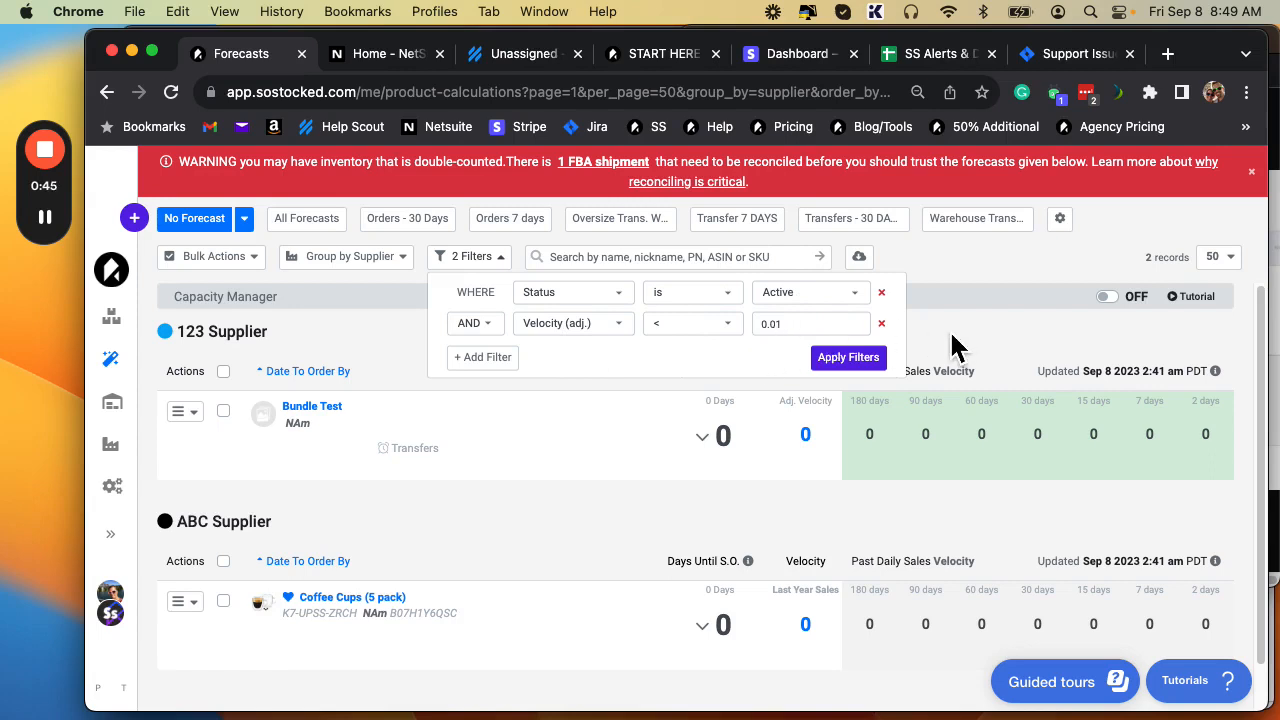
{"action": "left_click", "coordinate": [1034, 343]}
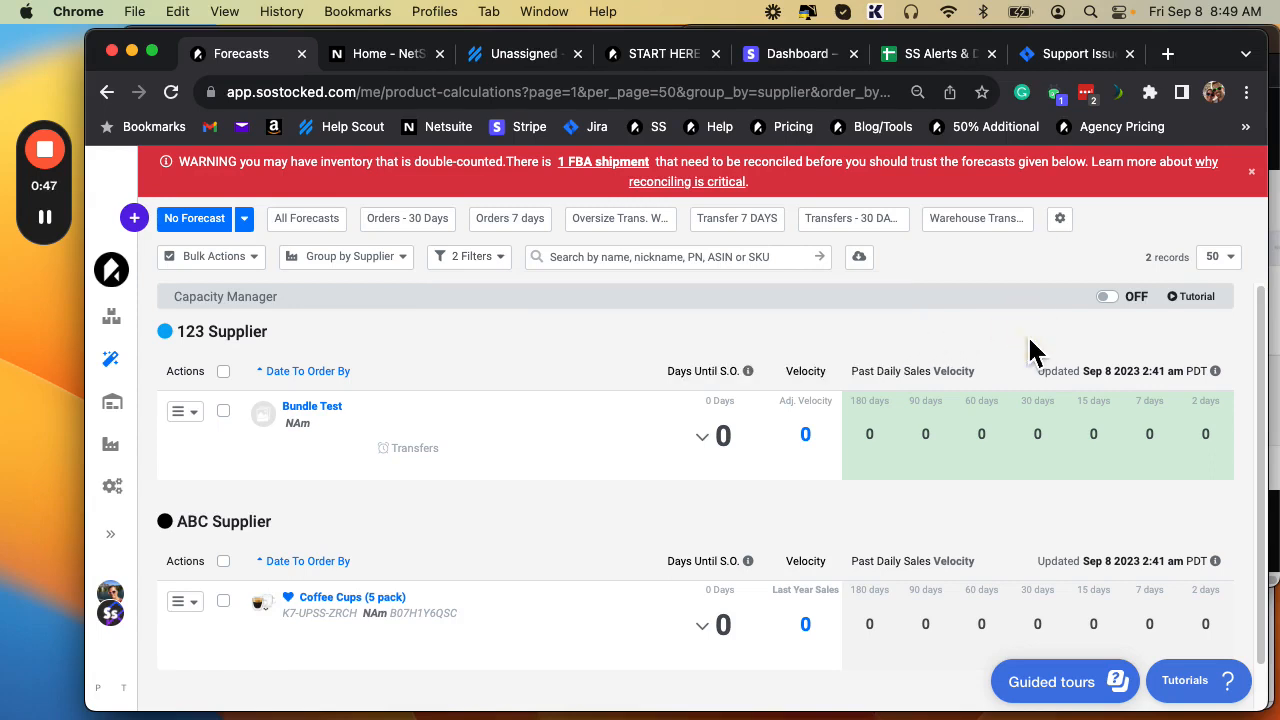
Examine the Bundle Test product's past daily sales velocities, then expand its forecast details and read the calculation variables and inventory timeline
{"action": "scroll", "coordinate": [1034, 350], "scroll_direction": "down", "scroll_amount": 1}
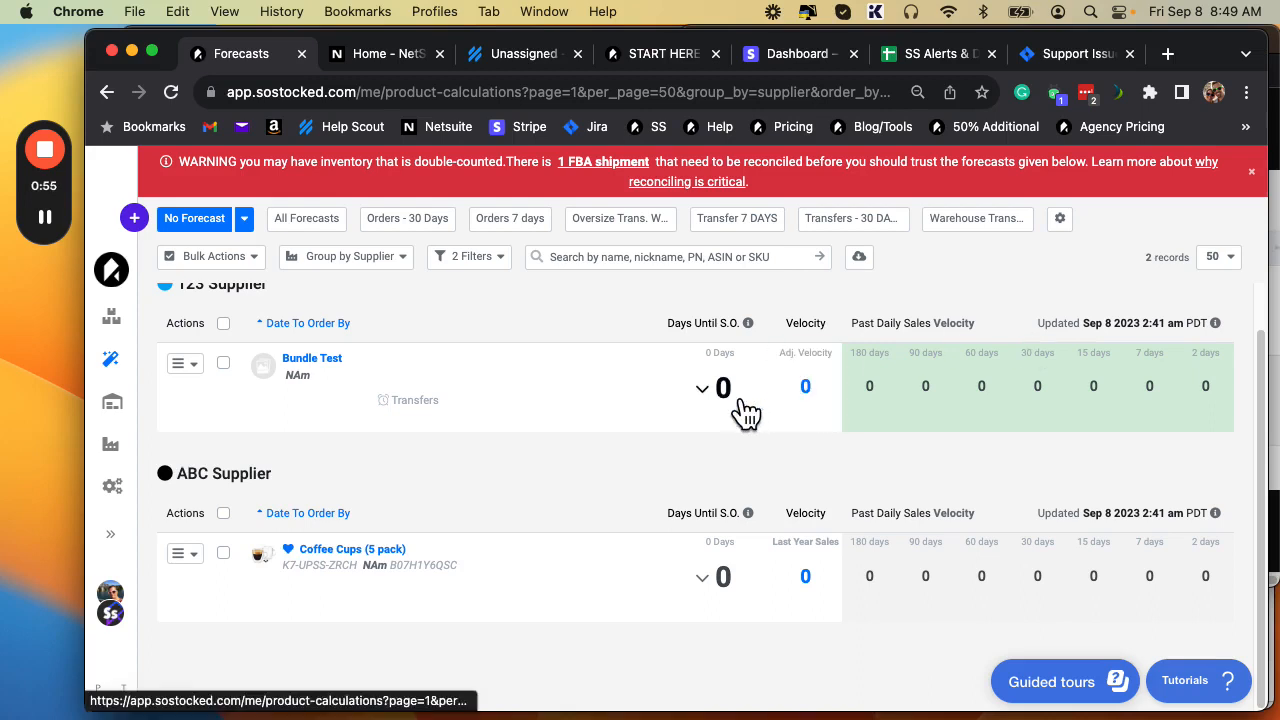
{"action": "mouse_move", "coordinate": [863, 423]}
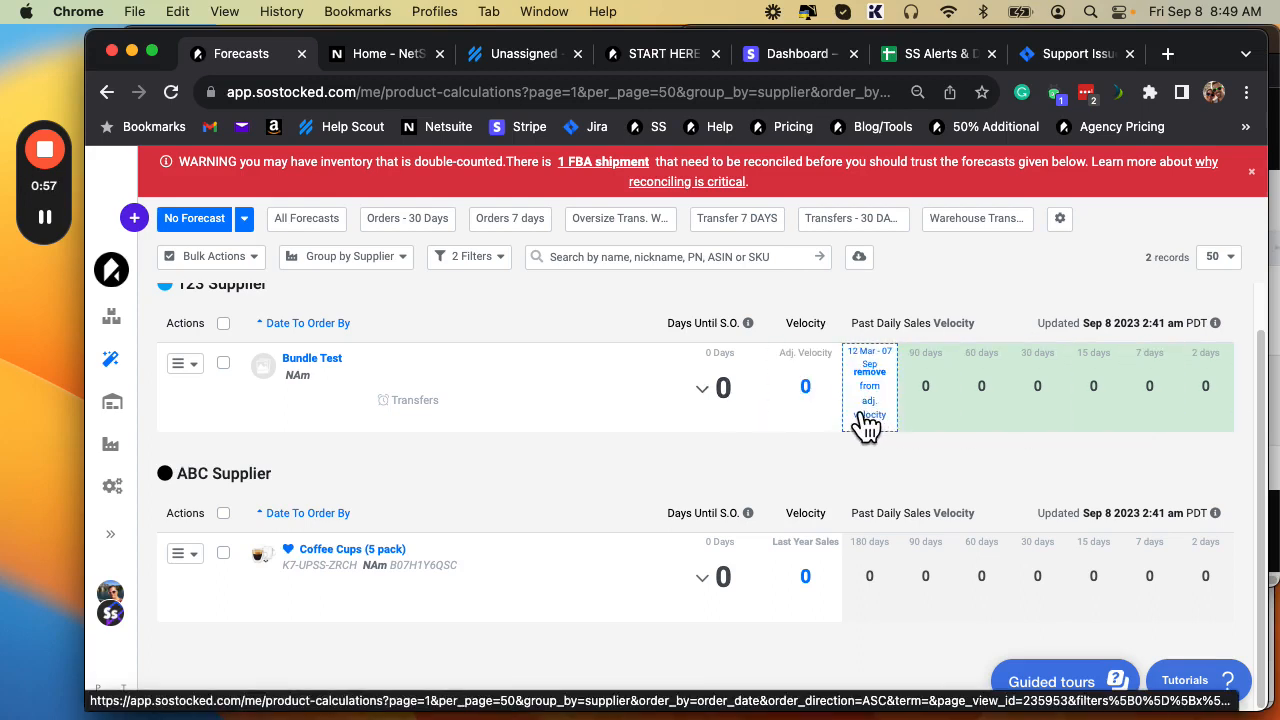
{"action": "mouse_move", "coordinate": [838, 386]}
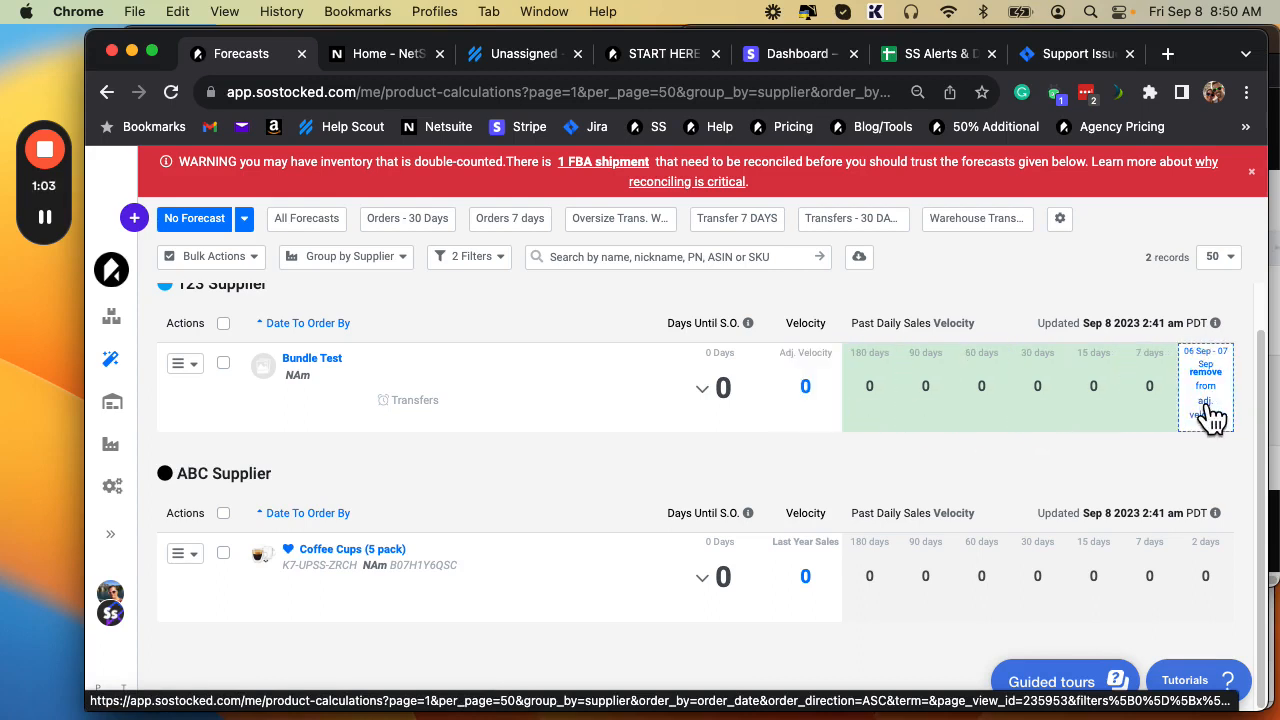
{"action": "left_click", "coordinate": [714, 400]}
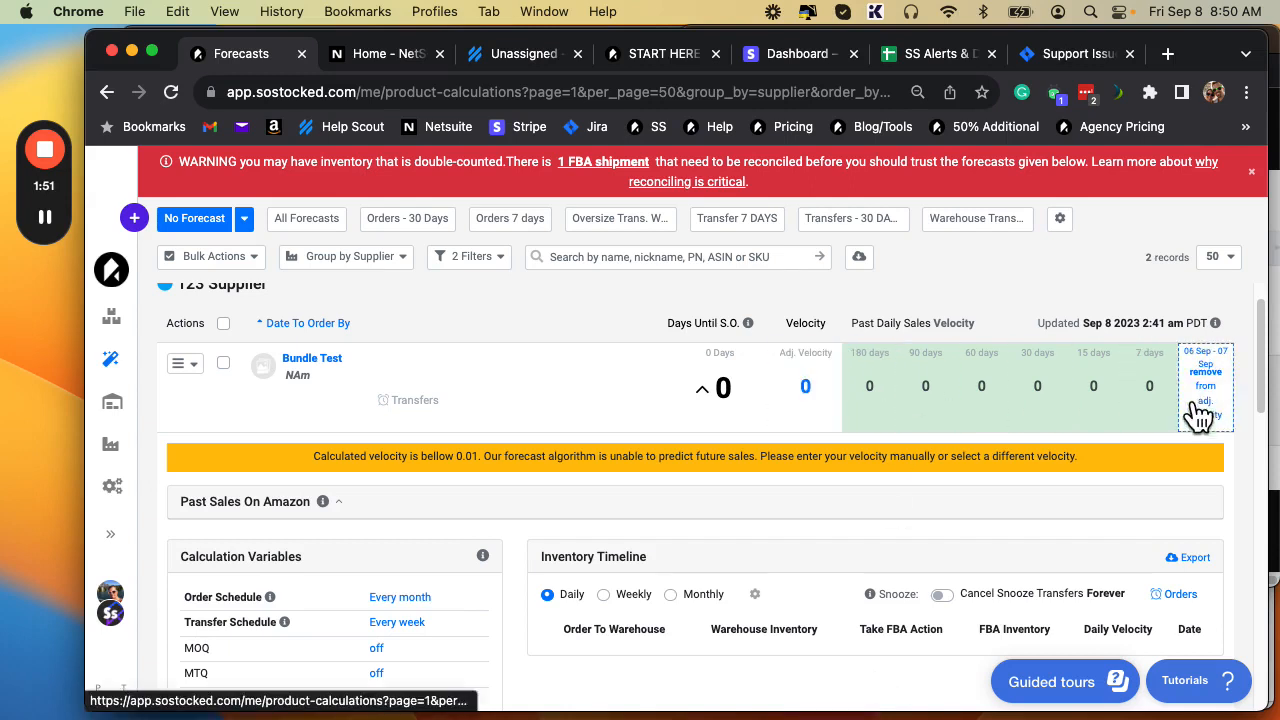
{"action": "scroll", "coordinate": [980, 500], "scroll_direction": "down", "scroll_amount": 5}
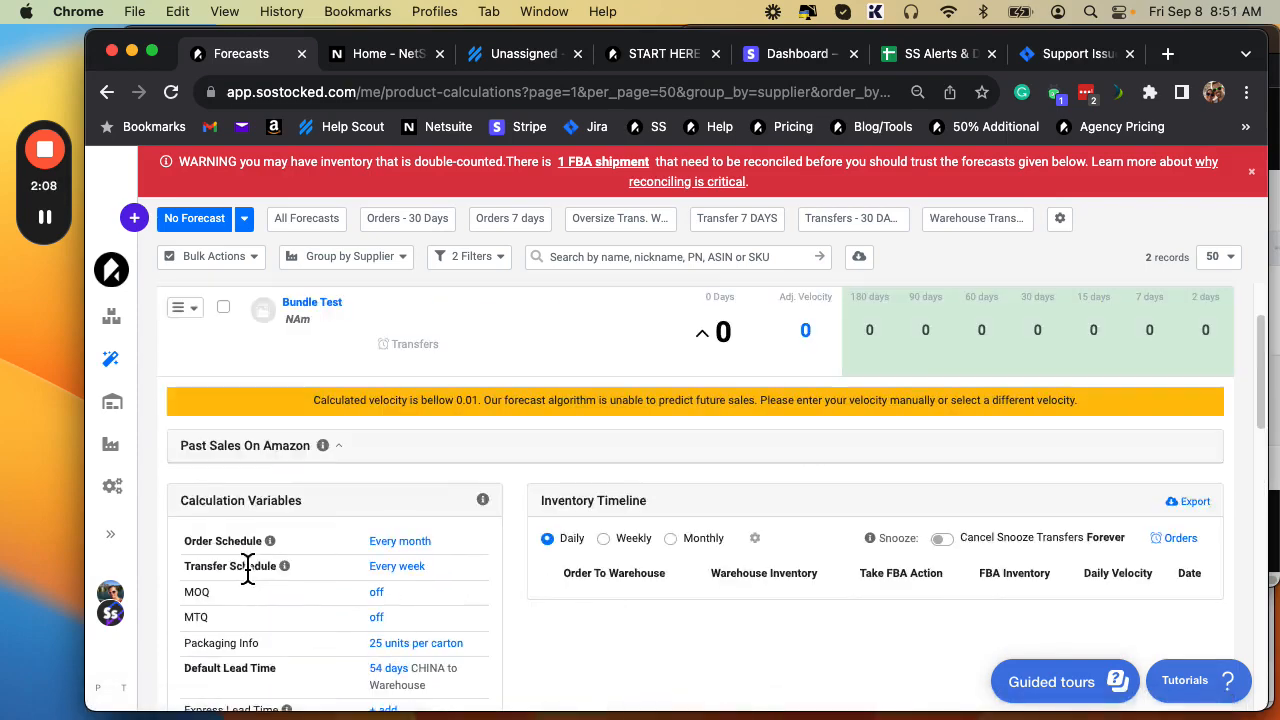
{"action": "scroll", "coordinate": [249, 568], "scroll_direction": "up", "scroll_amount": 2}
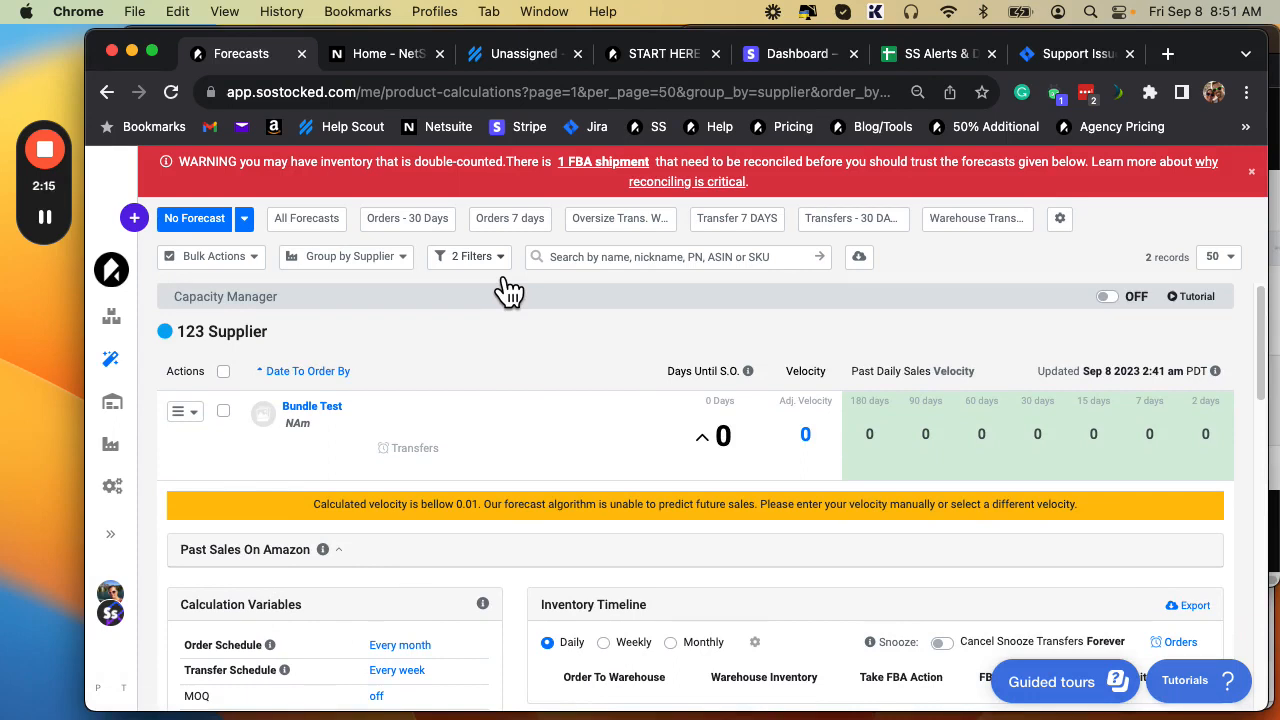
{"action": "scroll", "coordinate": [910, 563], "scroll_direction": "down", "scroll_amount": 3}
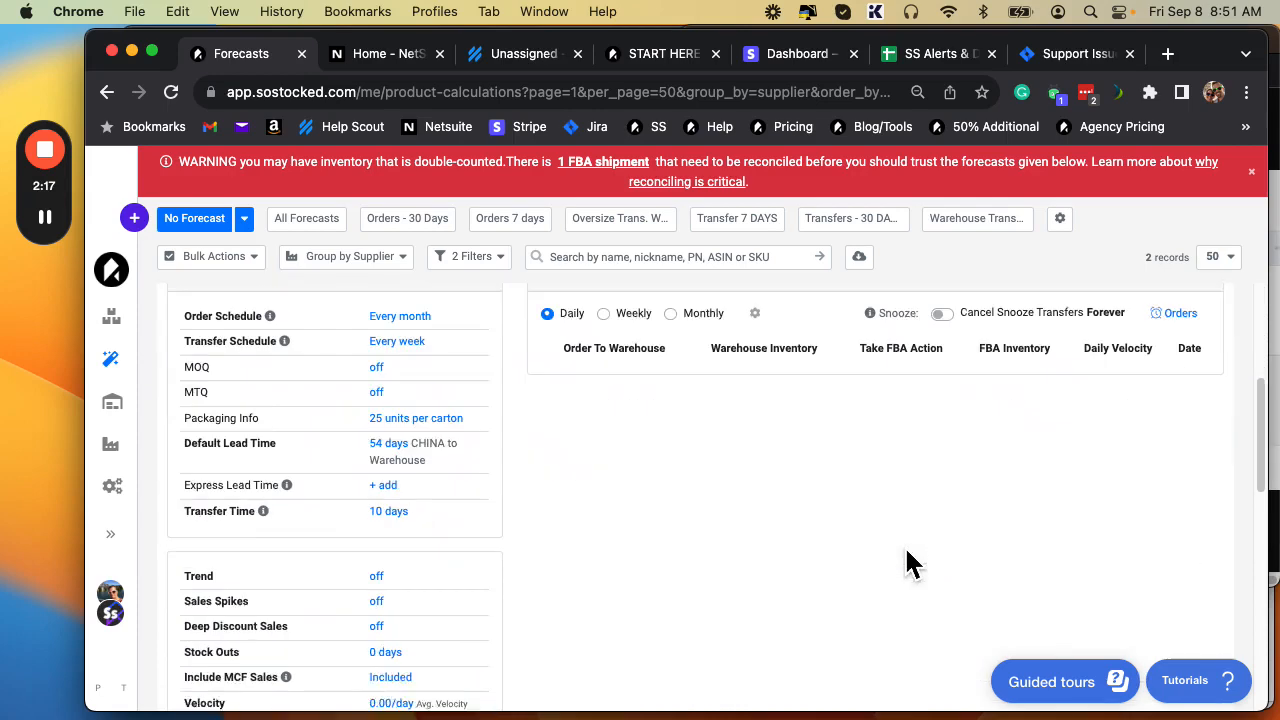
{"action": "scroll", "coordinate": [580, 663], "scroll_direction": "up", "scroll_amount": 3}
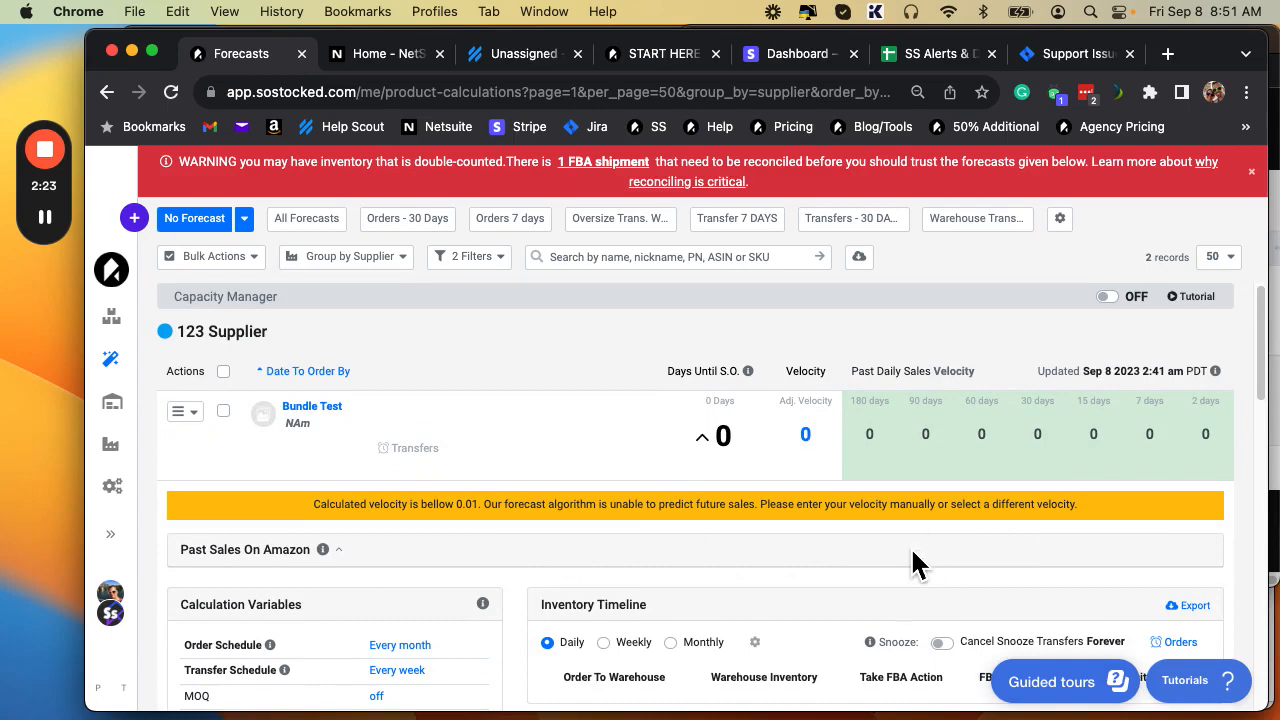
Switch Bundle Test to a manual velocity of 5 and save it for this product only
{"action": "left_click", "coordinate": [793, 446]}
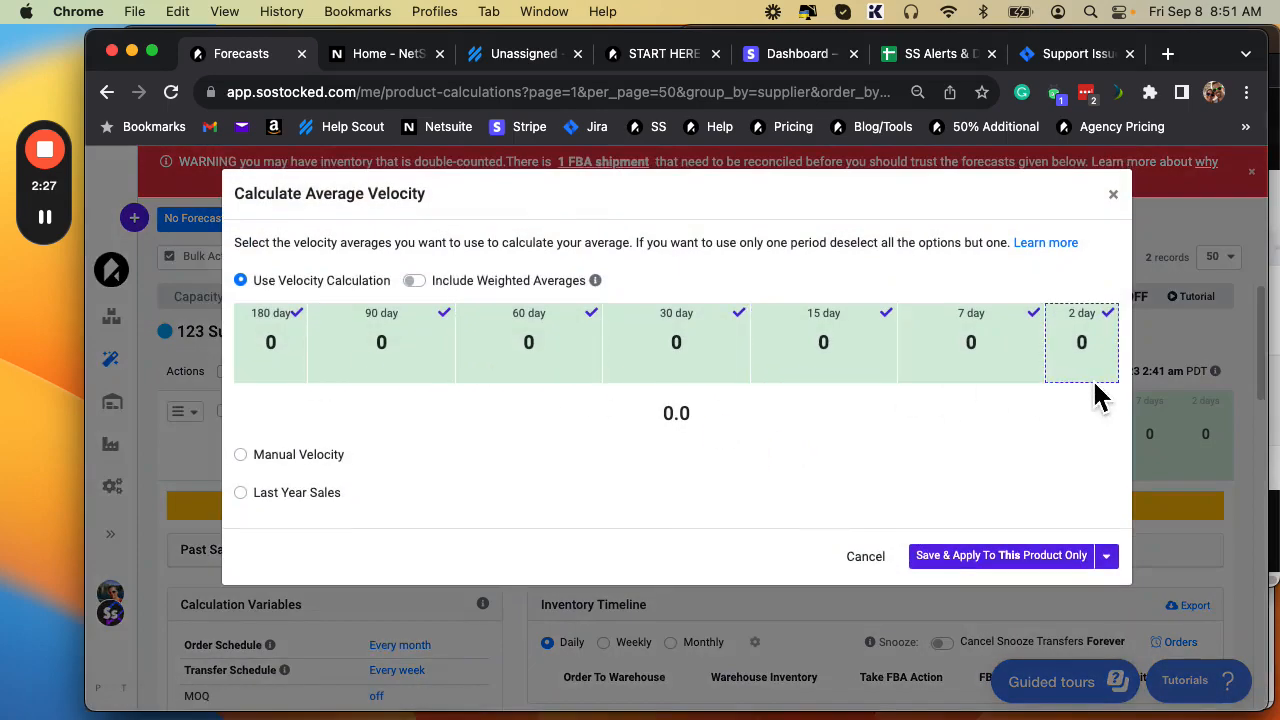
{"action": "left_click", "coordinate": [258, 458]}
{"action": "left_click", "coordinate": [354, 378]}
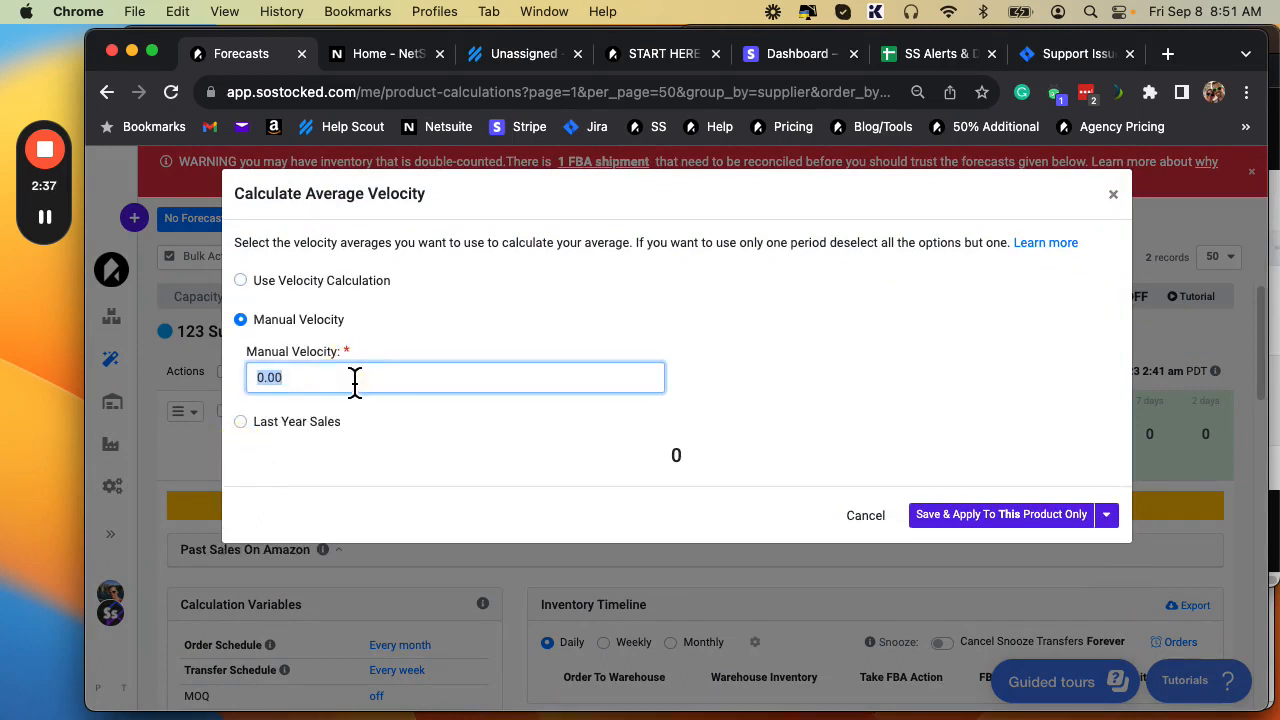
{"action": "type", "text": "5"}
{"action": "left_click", "coordinate": [983, 522]}
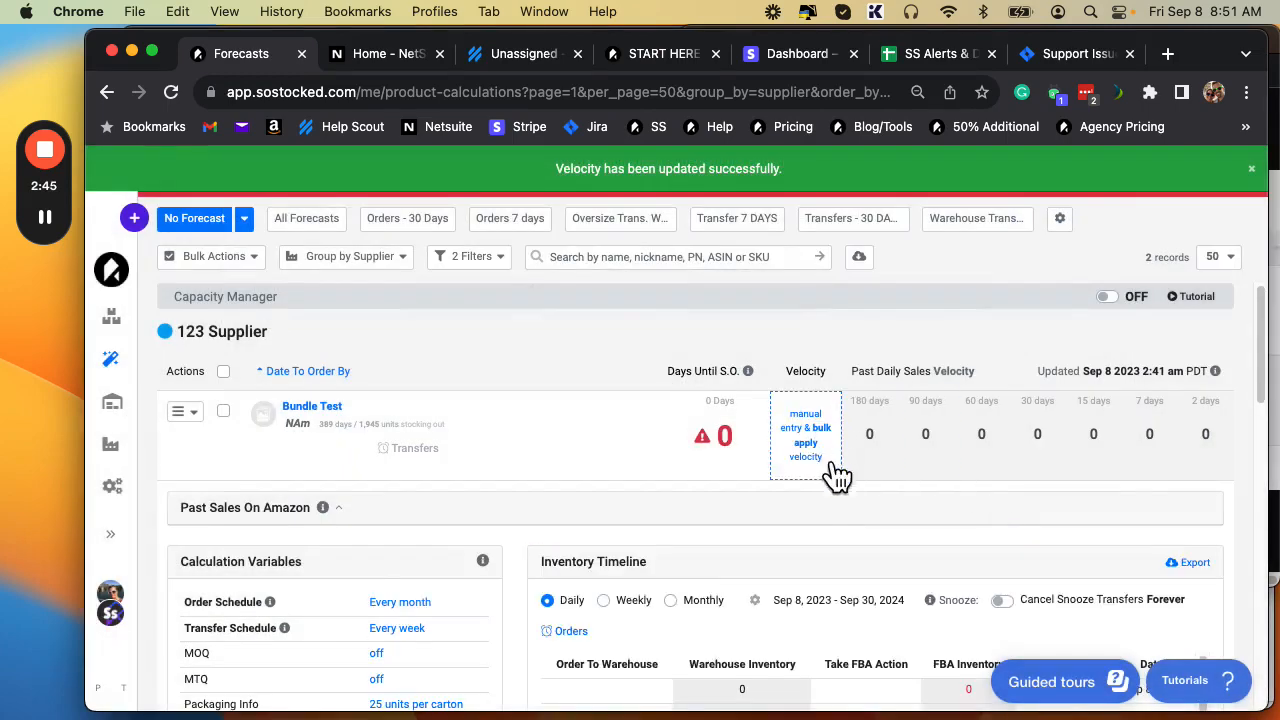
Examine Bundle Test's recalculated inventory timeline, calculation variables and manual velocity
{"action": "scroll", "coordinate": [457, 640], "scroll_direction": "down", "scroll_amount": 3}
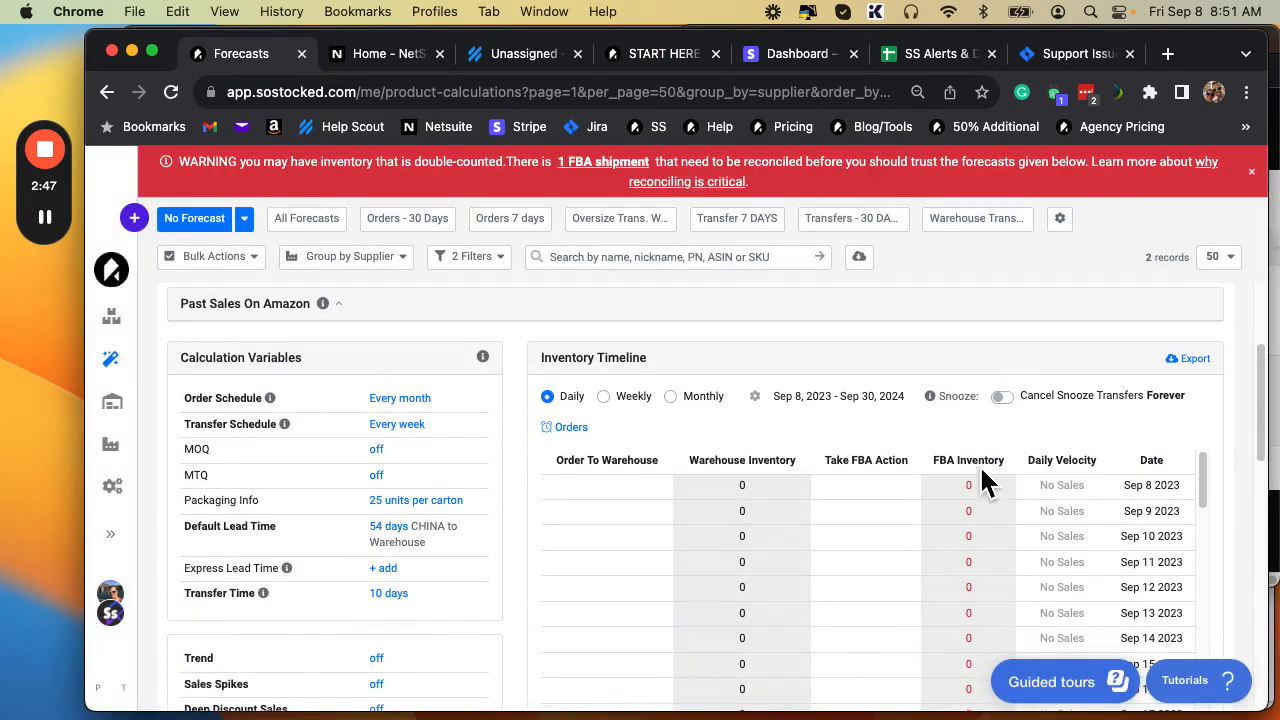
{"action": "scroll", "coordinate": [366, 571], "scroll_direction": "down", "scroll_amount": 2}
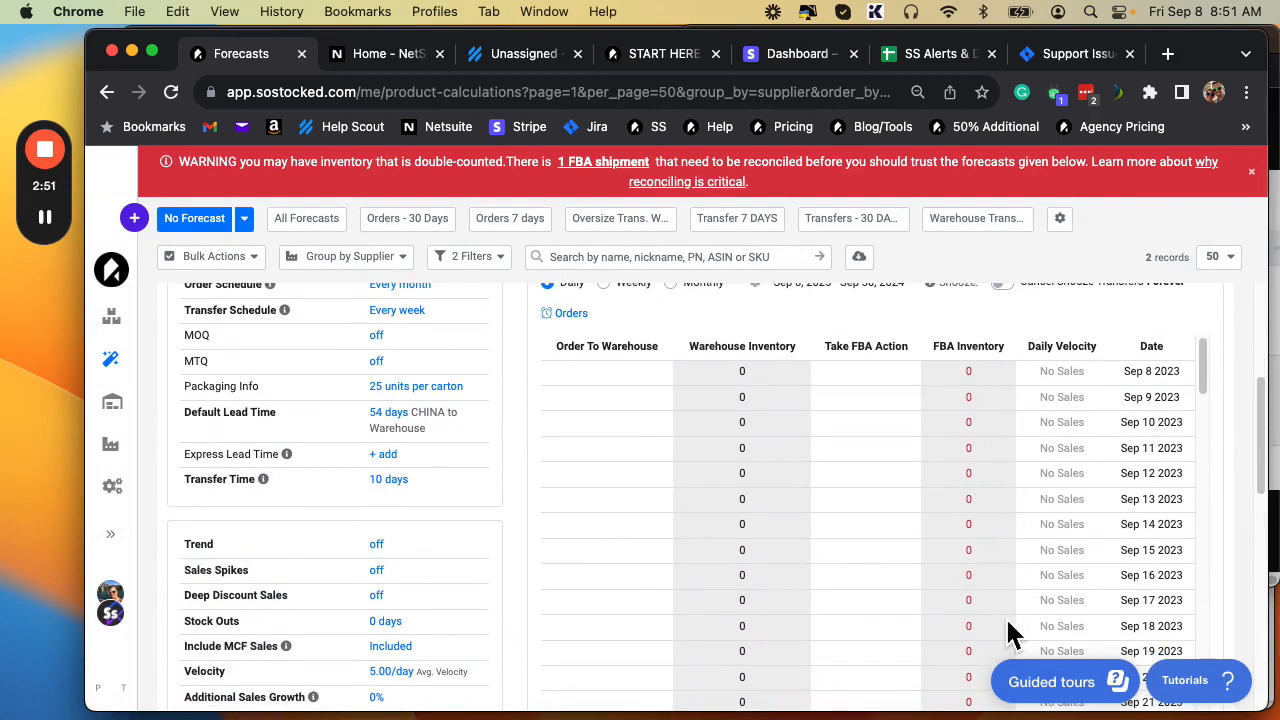
{"action": "scroll", "coordinate": [545, 500], "scroll_direction": "up", "scroll_amount": 4}
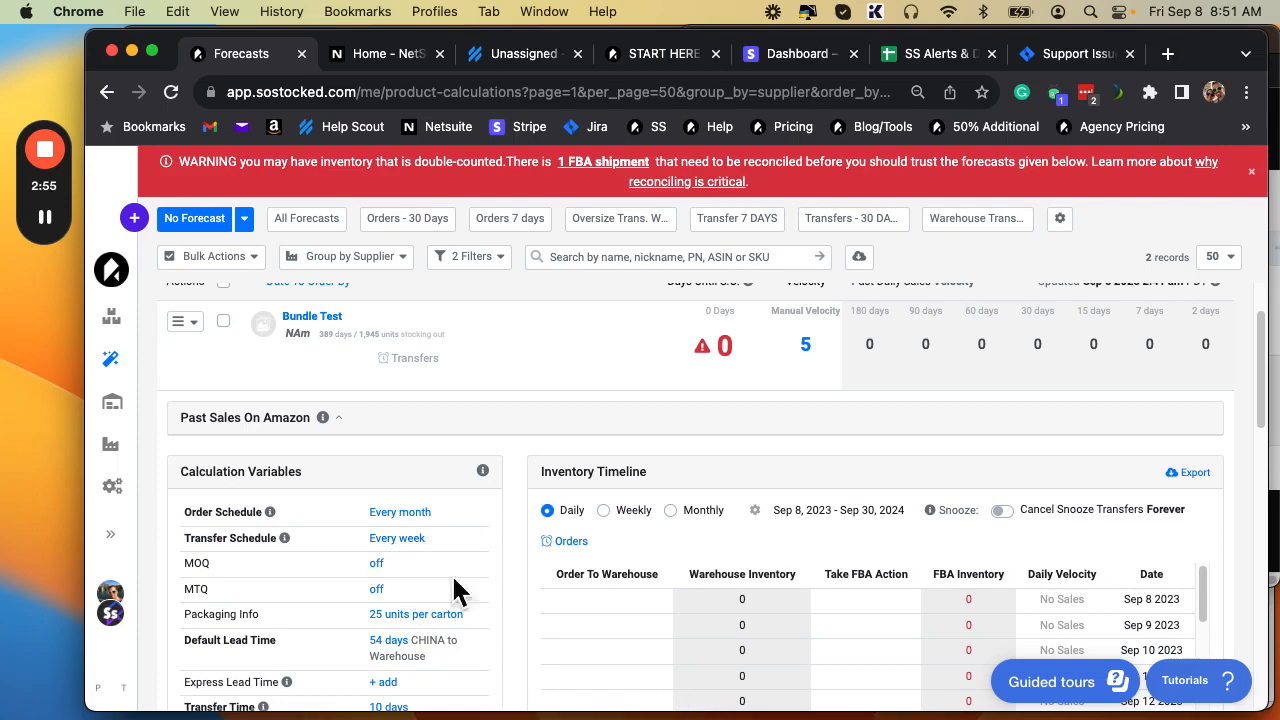
{"action": "scroll", "coordinate": [430, 620], "scroll_direction": "down", "scroll_amount": 3}
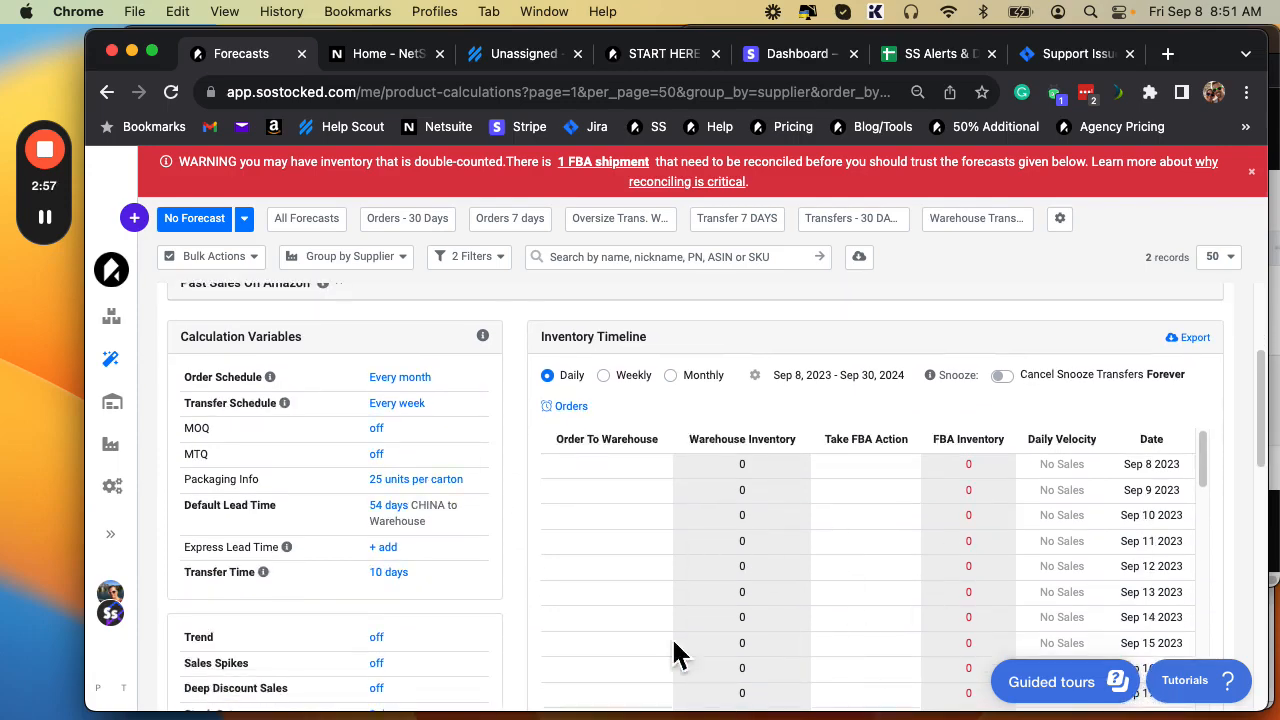
{"action": "scroll", "coordinate": [337, 549], "scroll_direction": "up", "scroll_amount": 5}
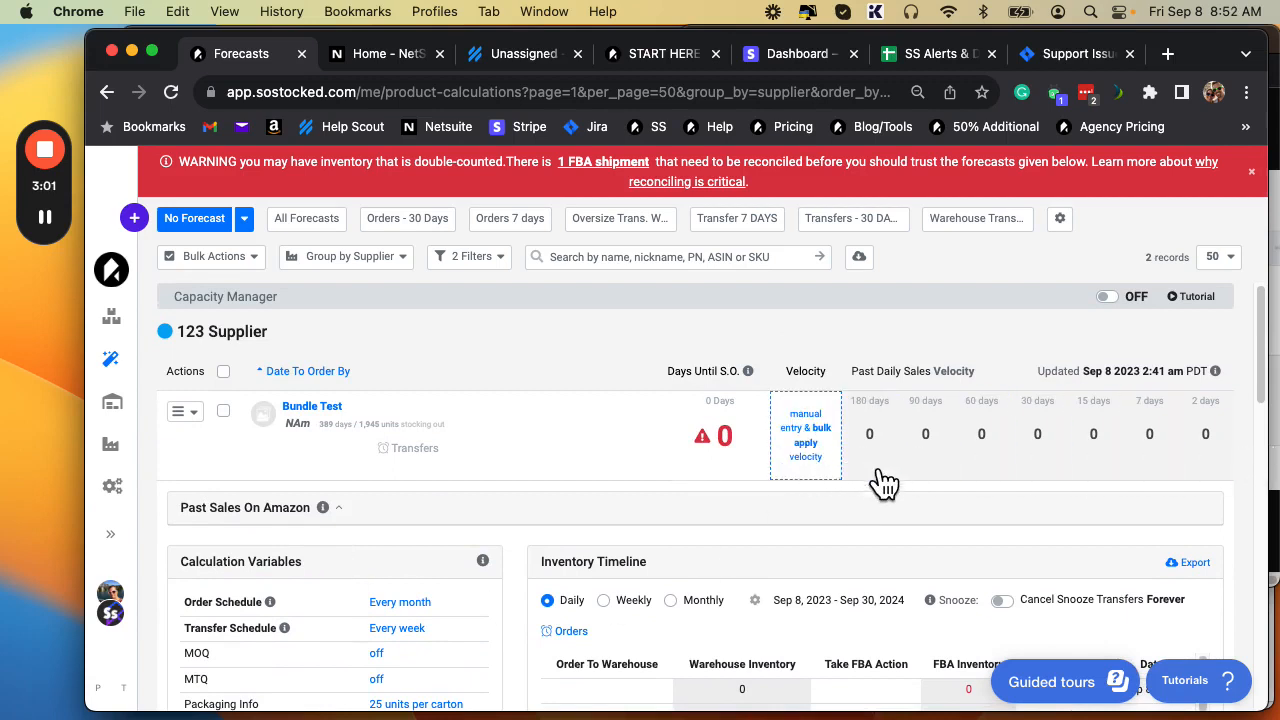
{"action": "scroll", "coordinate": [451, 580], "scroll_direction": "down", "scroll_amount": 2}
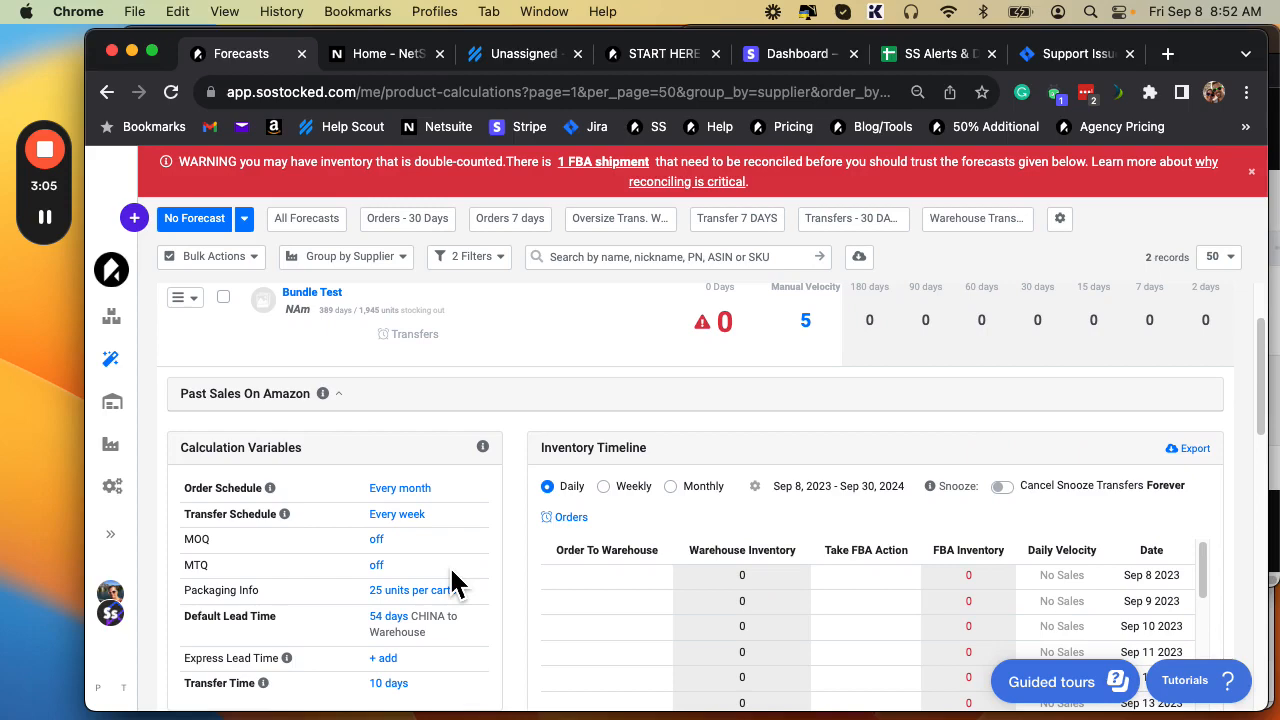
{"action": "scroll", "coordinate": [451, 580], "scroll_direction": "up", "scroll_amount": 1}
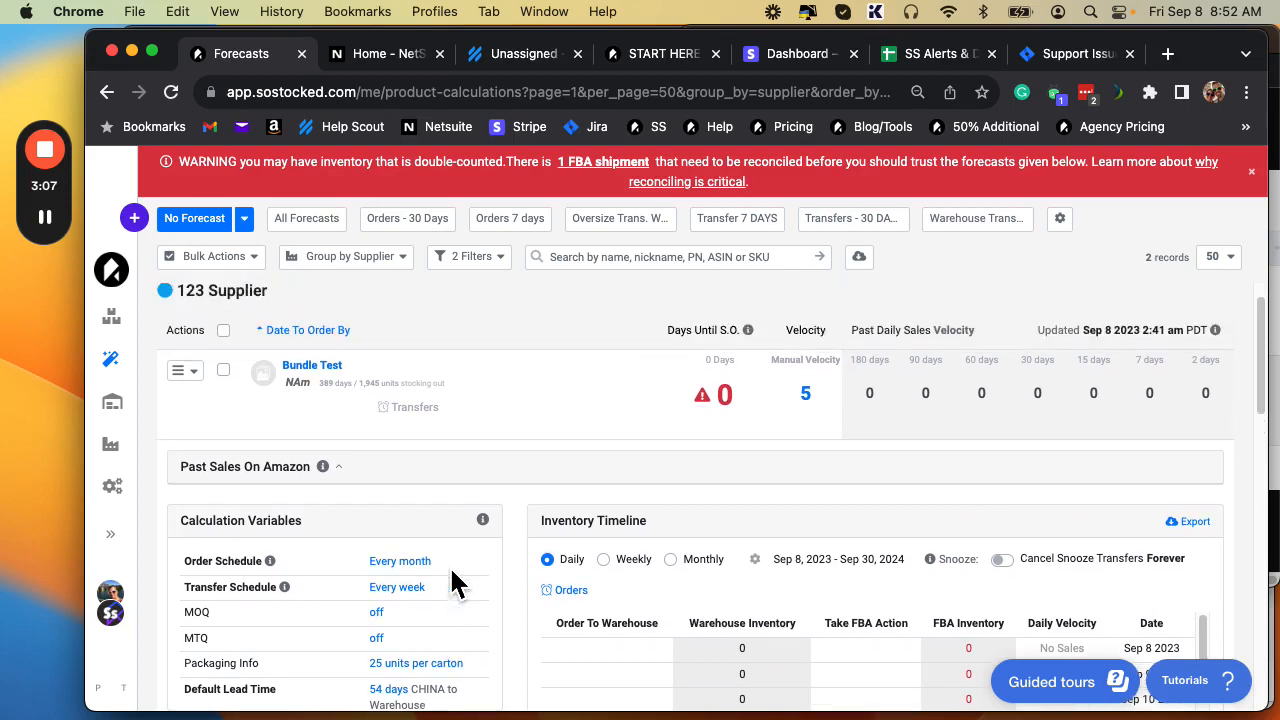
Open Bundle Test's Seasonal Spikes settings, look over the automatic and manual options, and close them without changes
{"action": "scroll", "coordinate": [505, 625], "scroll_direction": "down", "scroll_amount": 10}
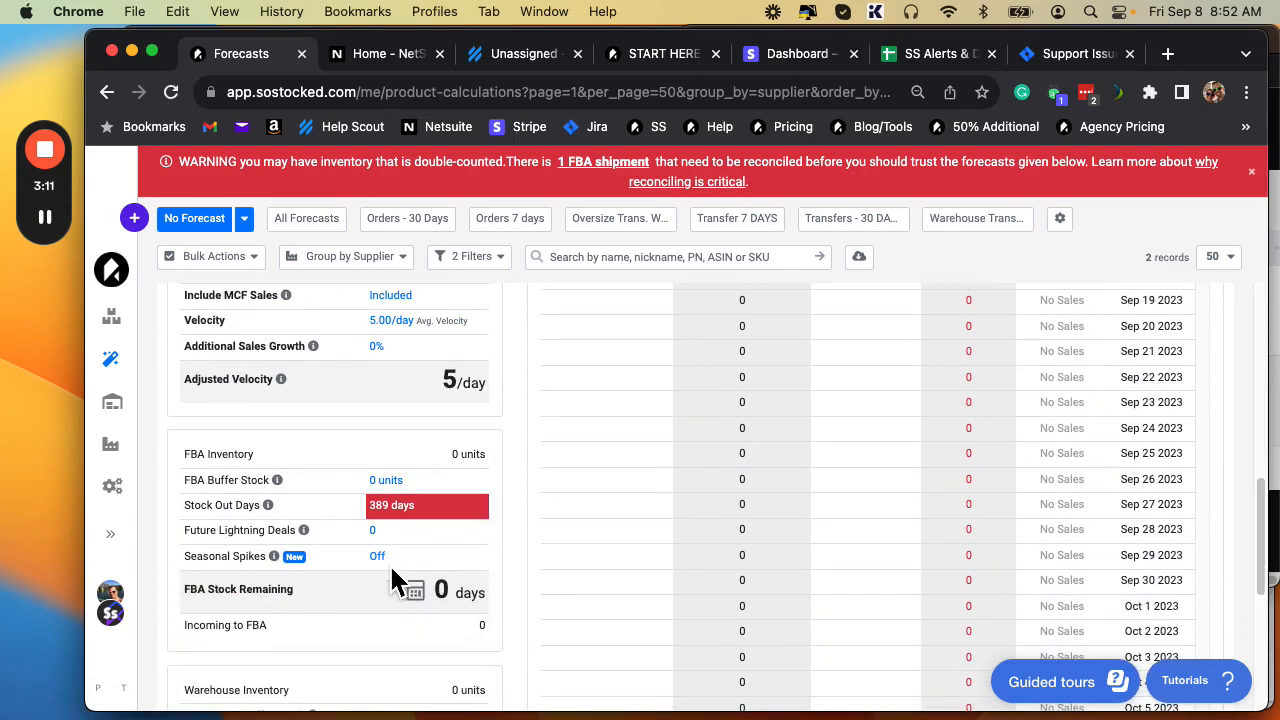
{"action": "left_click", "coordinate": [386, 560]}
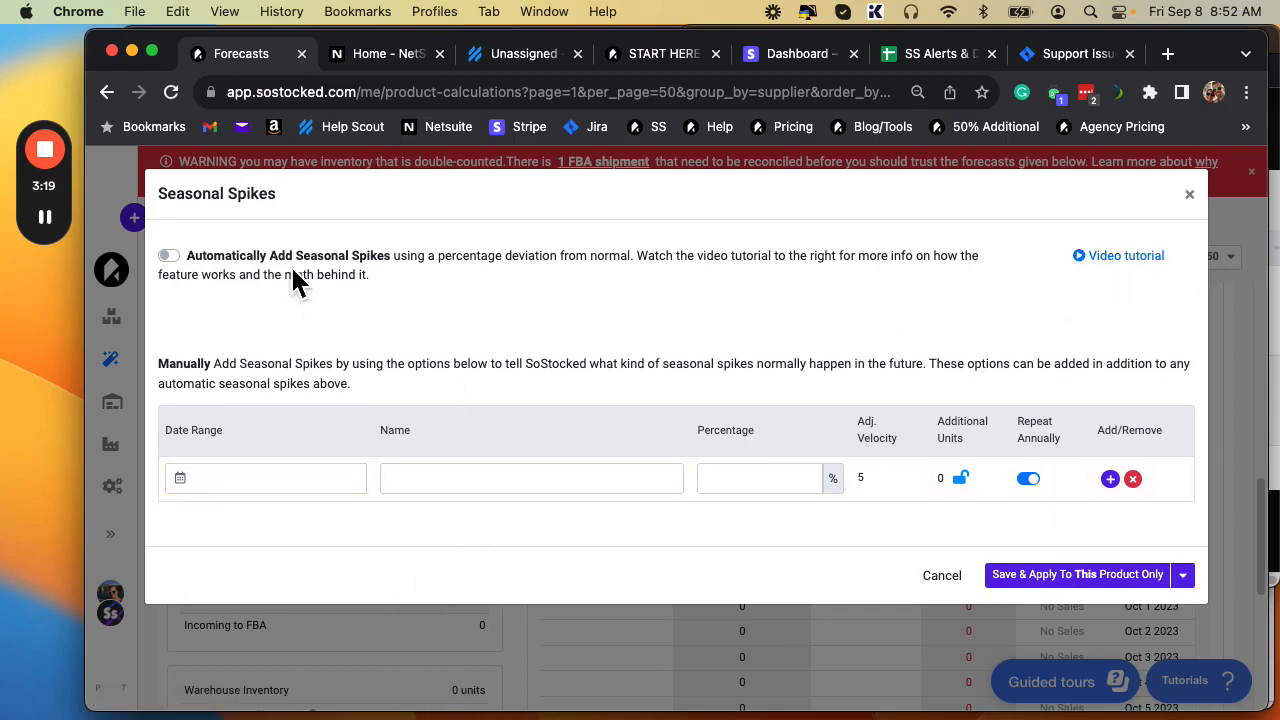
{"action": "left_click", "coordinate": [1190, 195]}
Enter a manual velocity of 1 for Bundle Test, show the bulk save and apply options, and close without saving
{"action": "scroll", "coordinate": [449, 563], "scroll_direction": "up", "scroll_amount": 8}
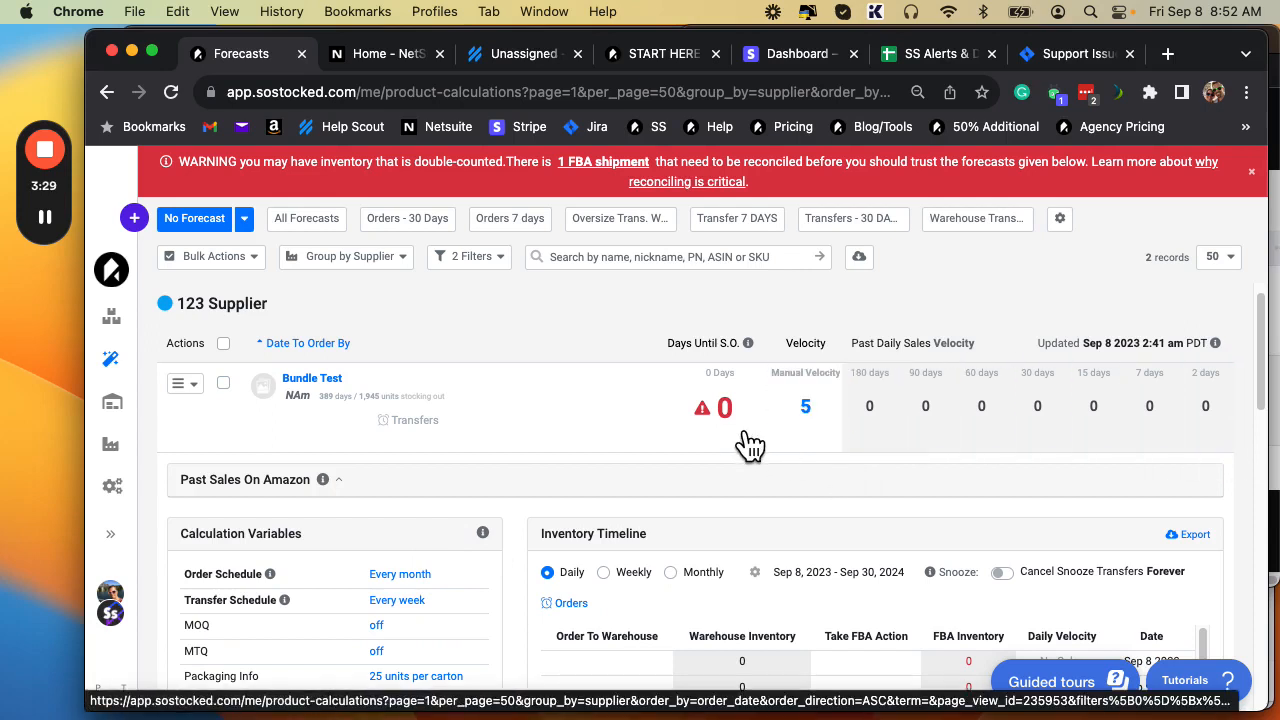
{"action": "left_click", "coordinate": [808, 430]}
{"action": "double_click", "coordinate": [296, 380]}
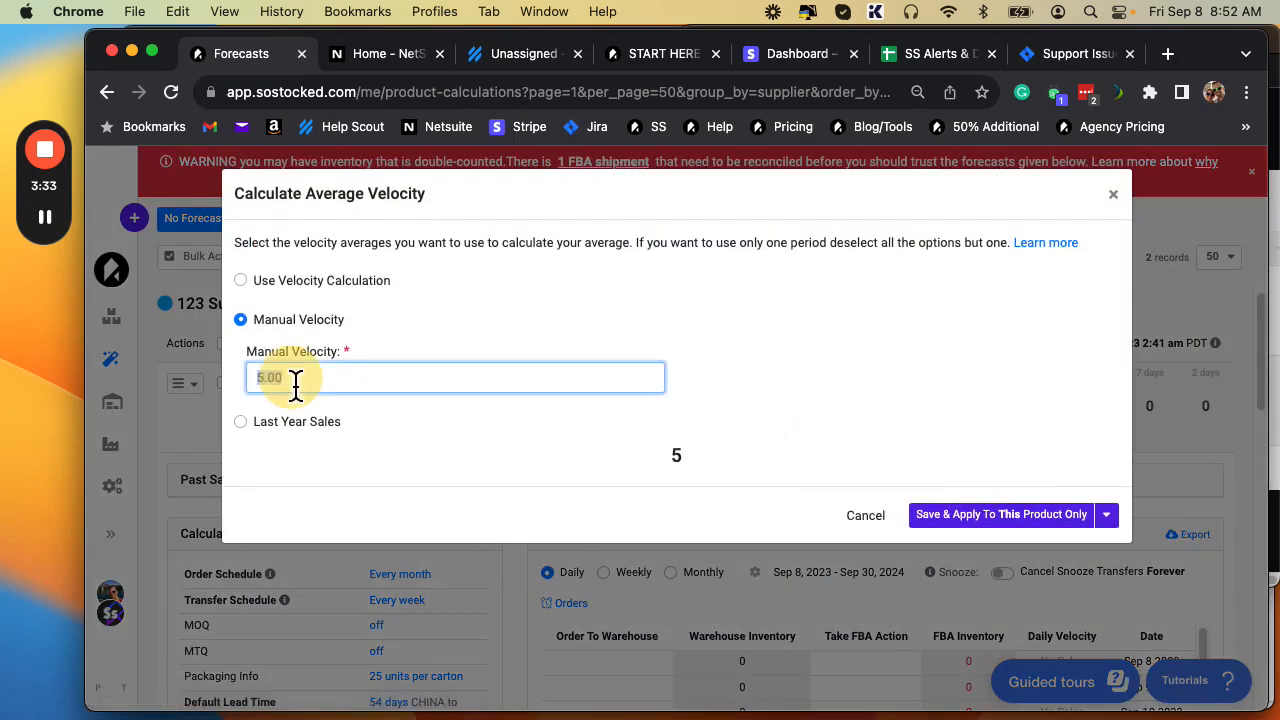
{"action": "type", "text": "1"}
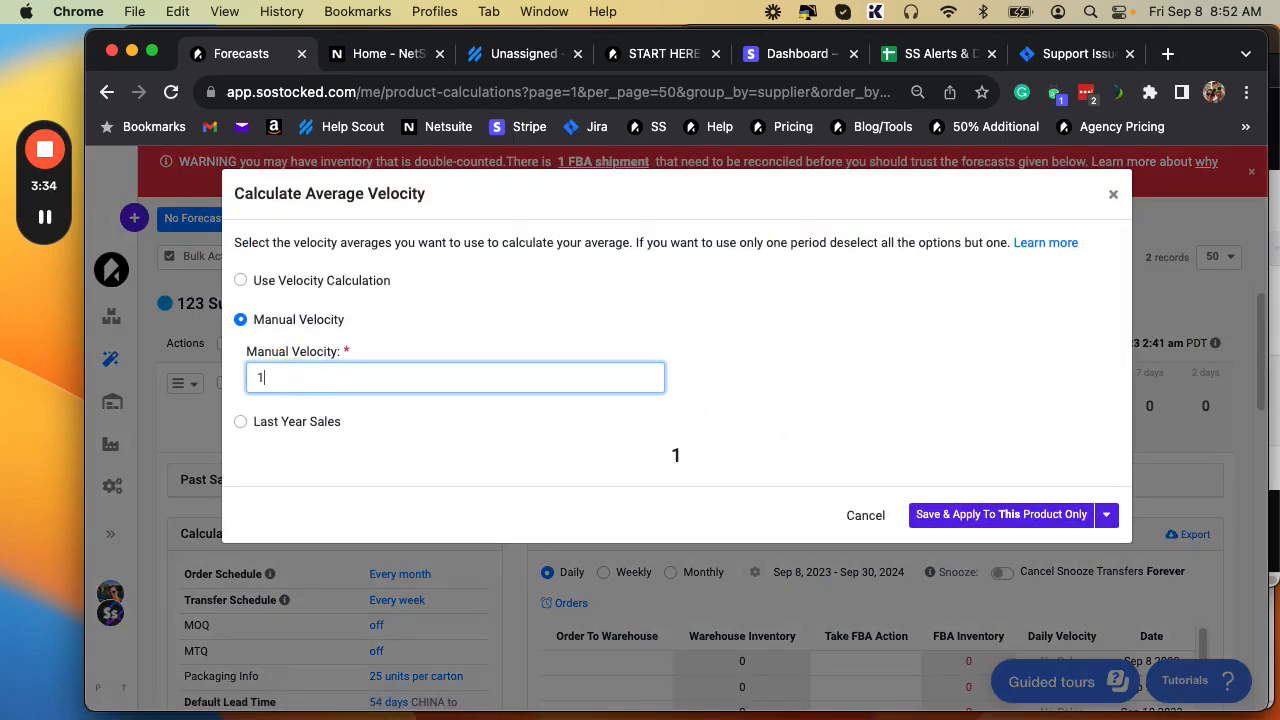
{"action": "left_click", "coordinate": [1108, 516]}
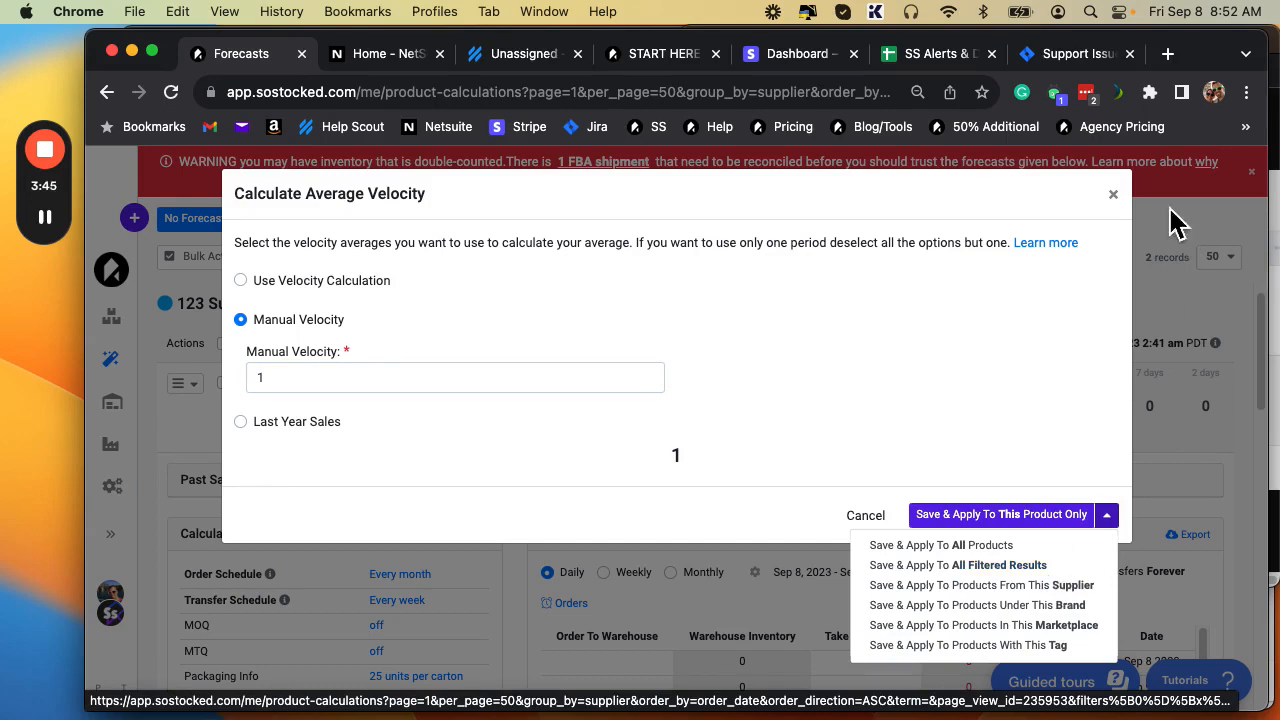
{"action": "left_click", "coordinate": [1113, 195]}
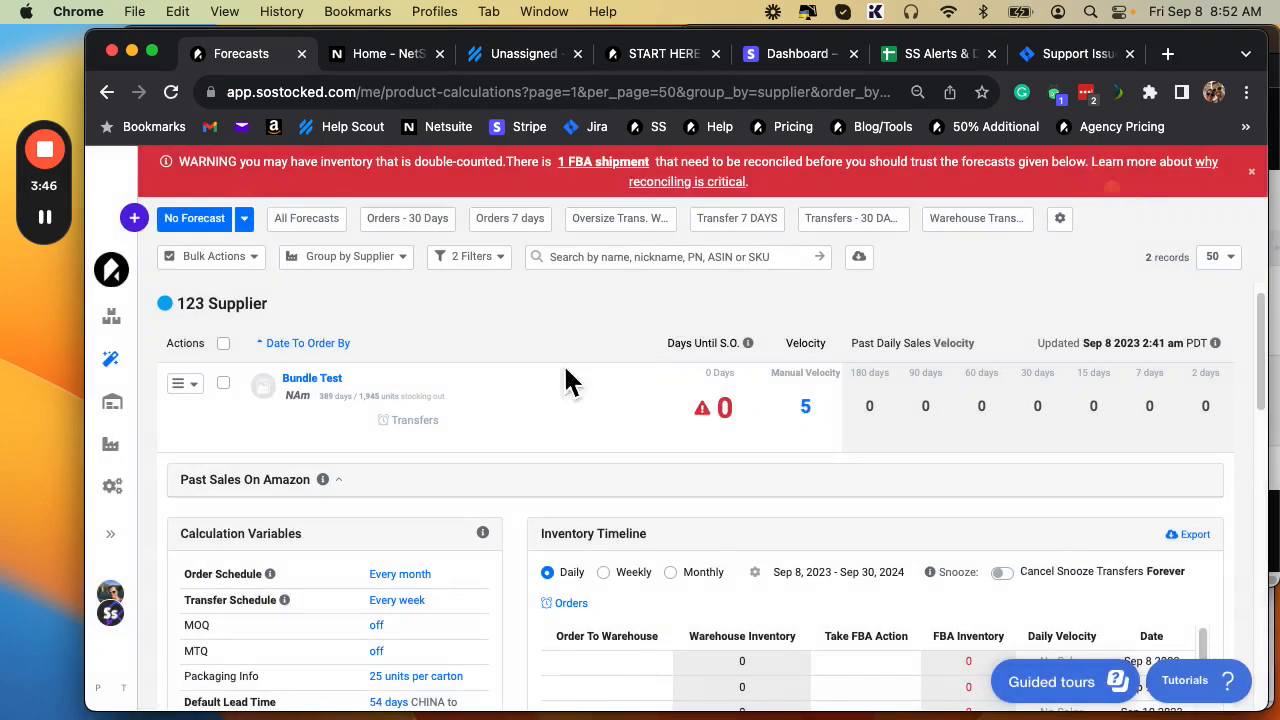
Recheck the No Forecast view's filter conditions and collapse the Bundle Test forecast details
{"action": "left_click", "coordinate": [498, 259]}
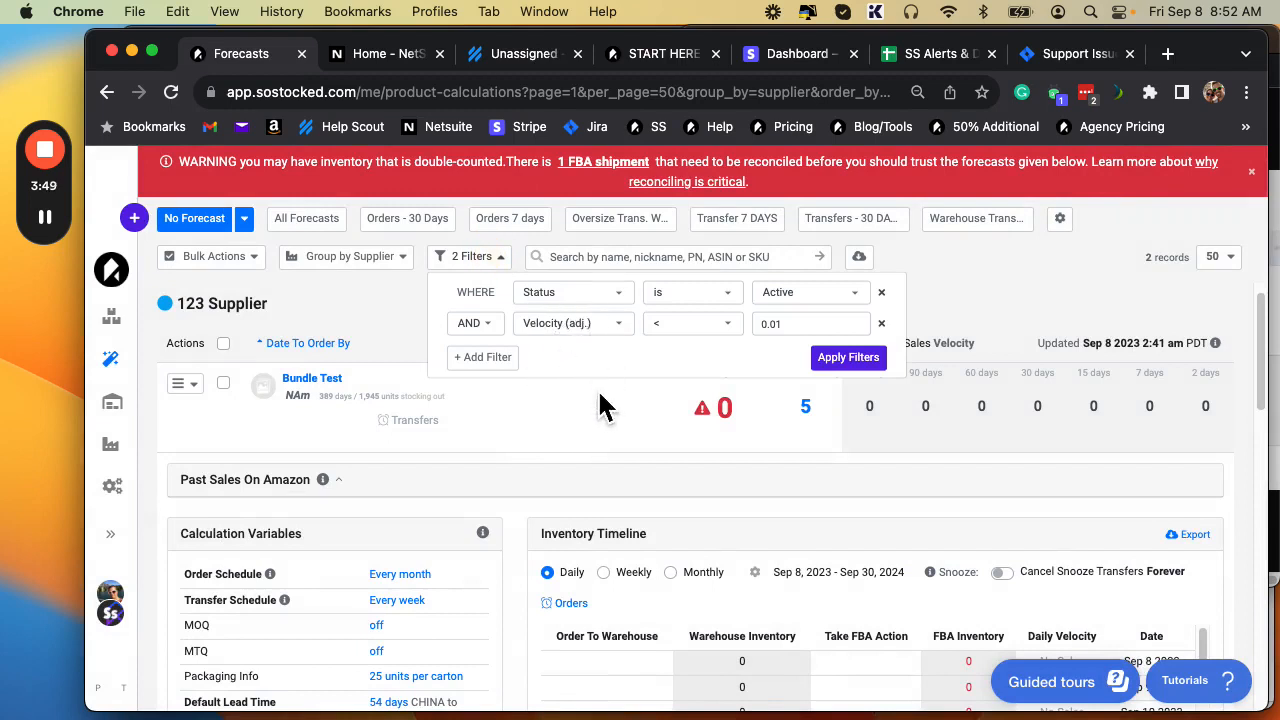
{"action": "left_click", "coordinate": [1055, 300]}
{"action": "left_click", "coordinate": [723, 415]}
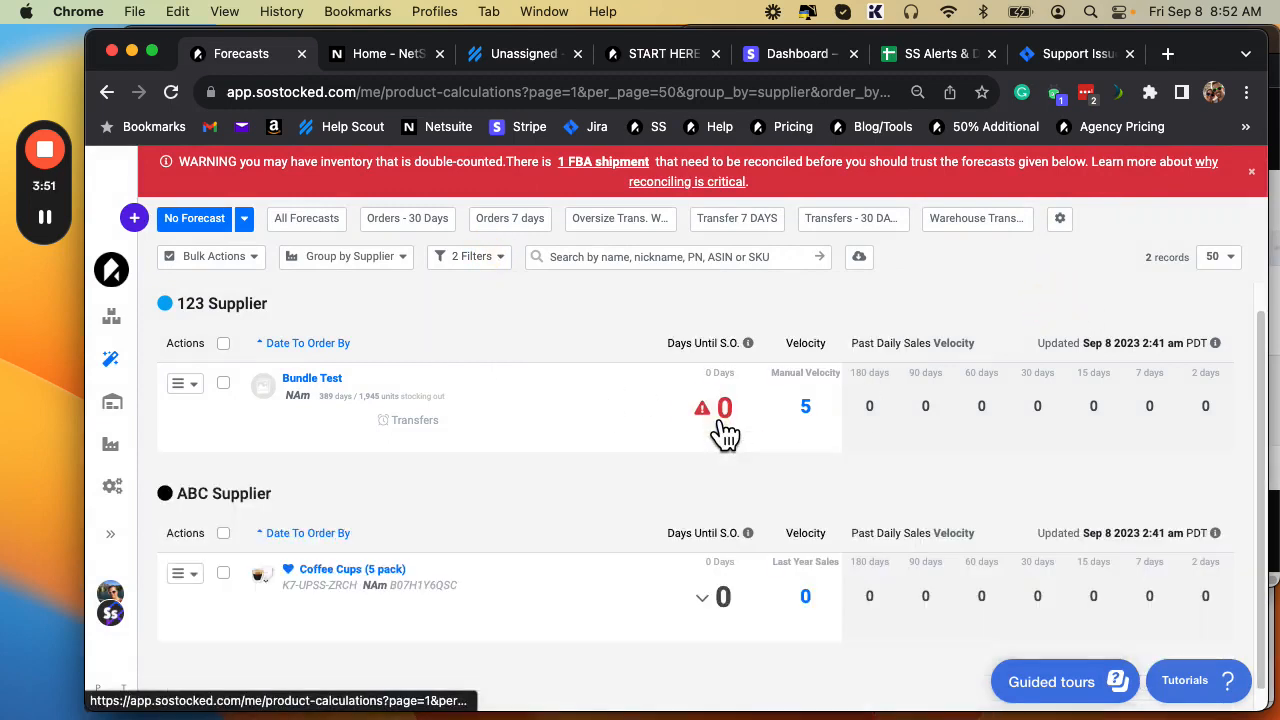
Review the expanded forecast details of Coffee Cups (5 pack) under ABC Supplier, then collapse them
{"action": "scroll", "coordinate": [551, 449], "scroll_direction": "down", "scroll_amount": 1}
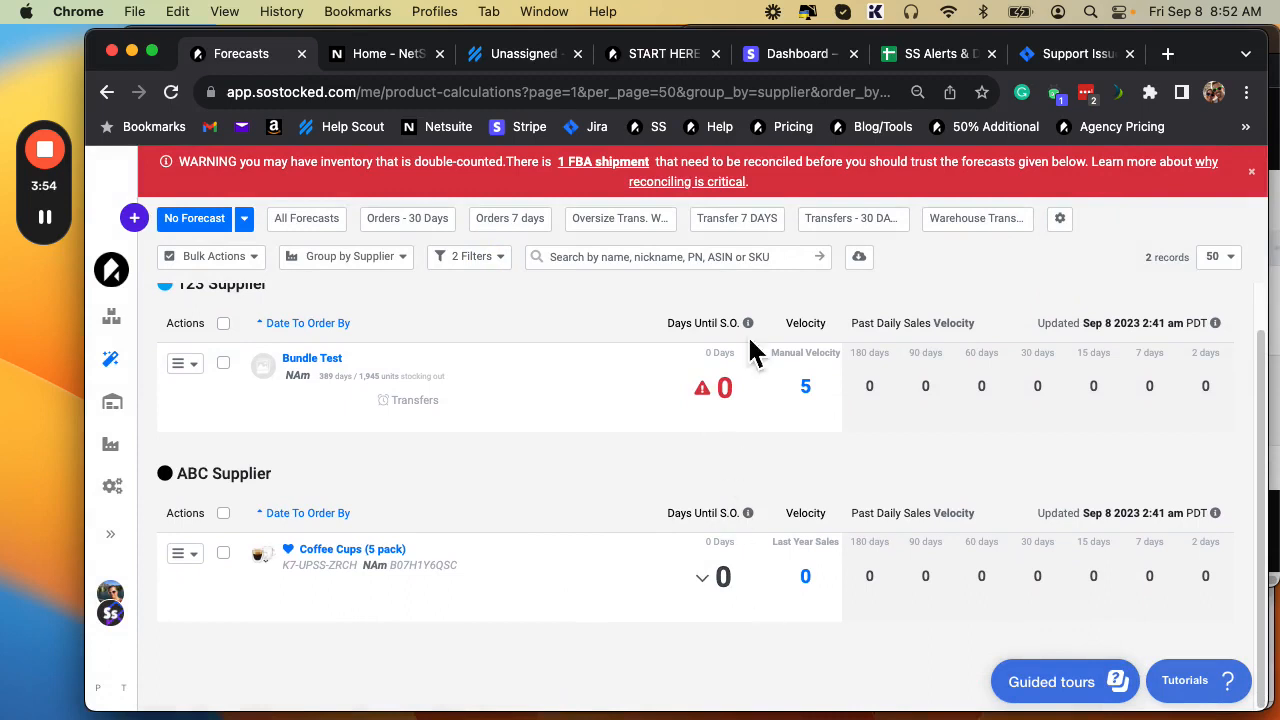
{"action": "scroll", "coordinate": [757, 629], "scroll_direction": "up", "scroll_amount": 2}
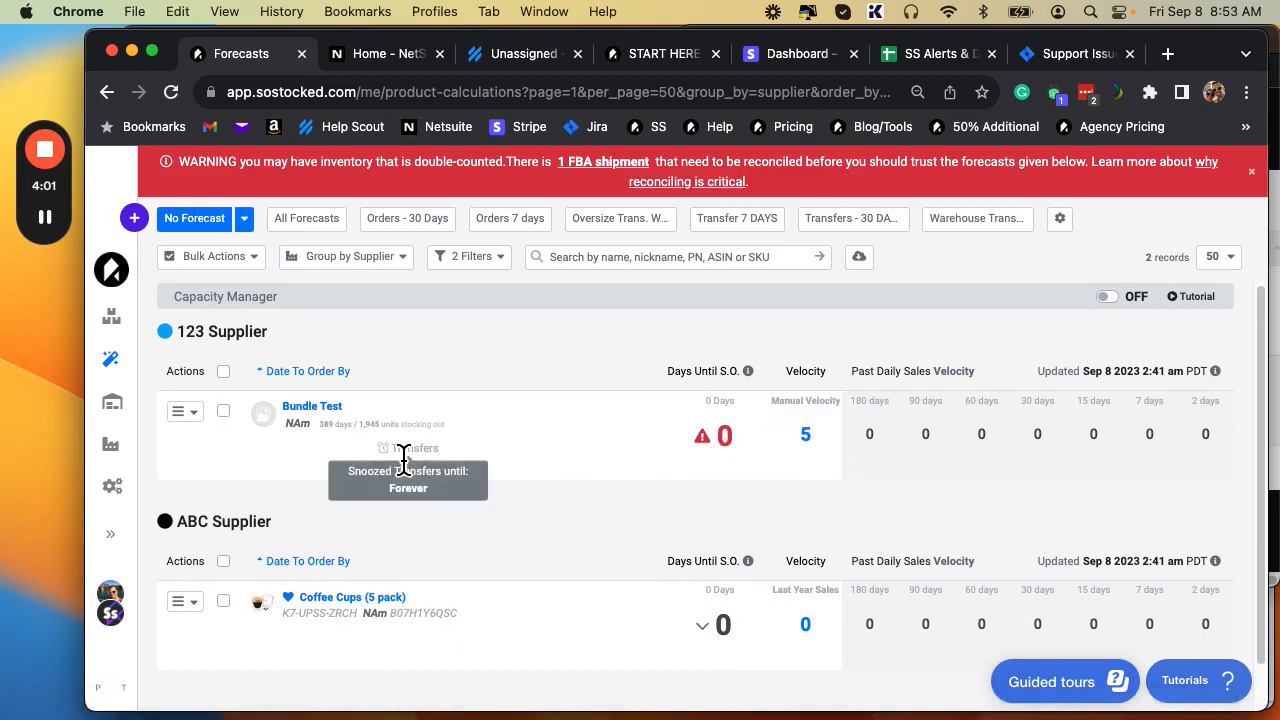
{"action": "left_click", "coordinate": [715, 455]}
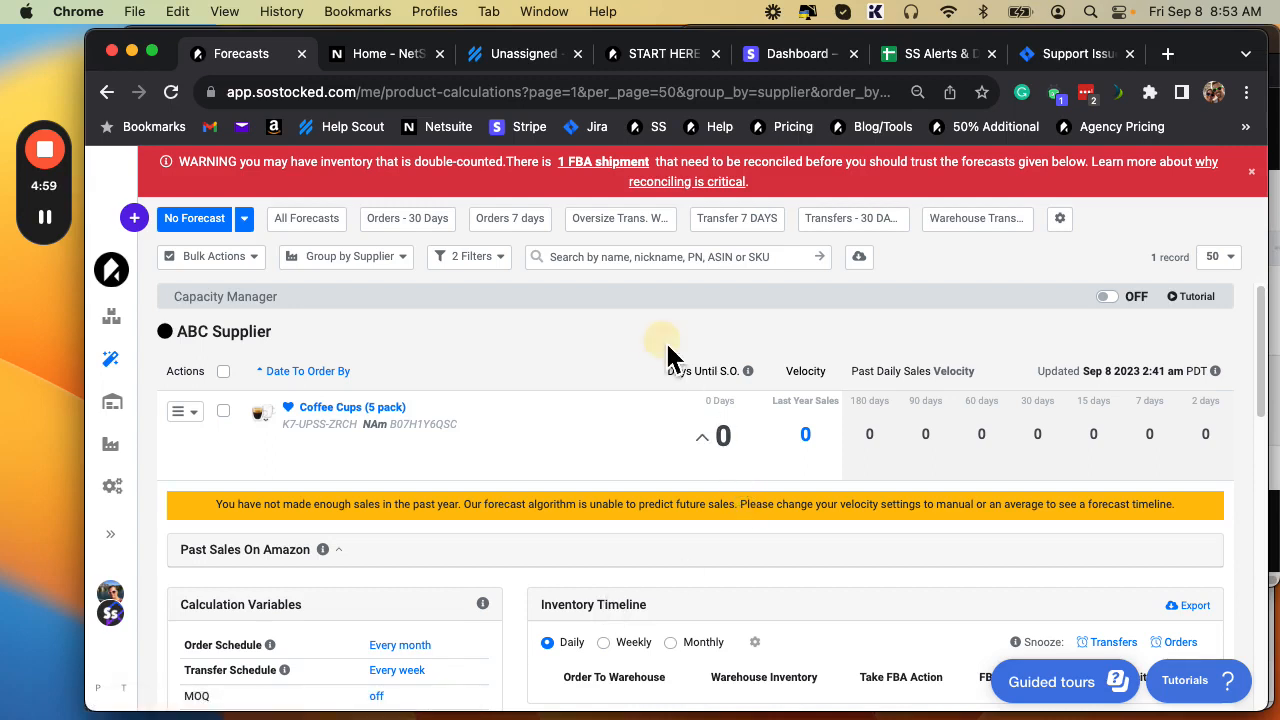
{"action": "left_click", "coordinate": [724, 445]}
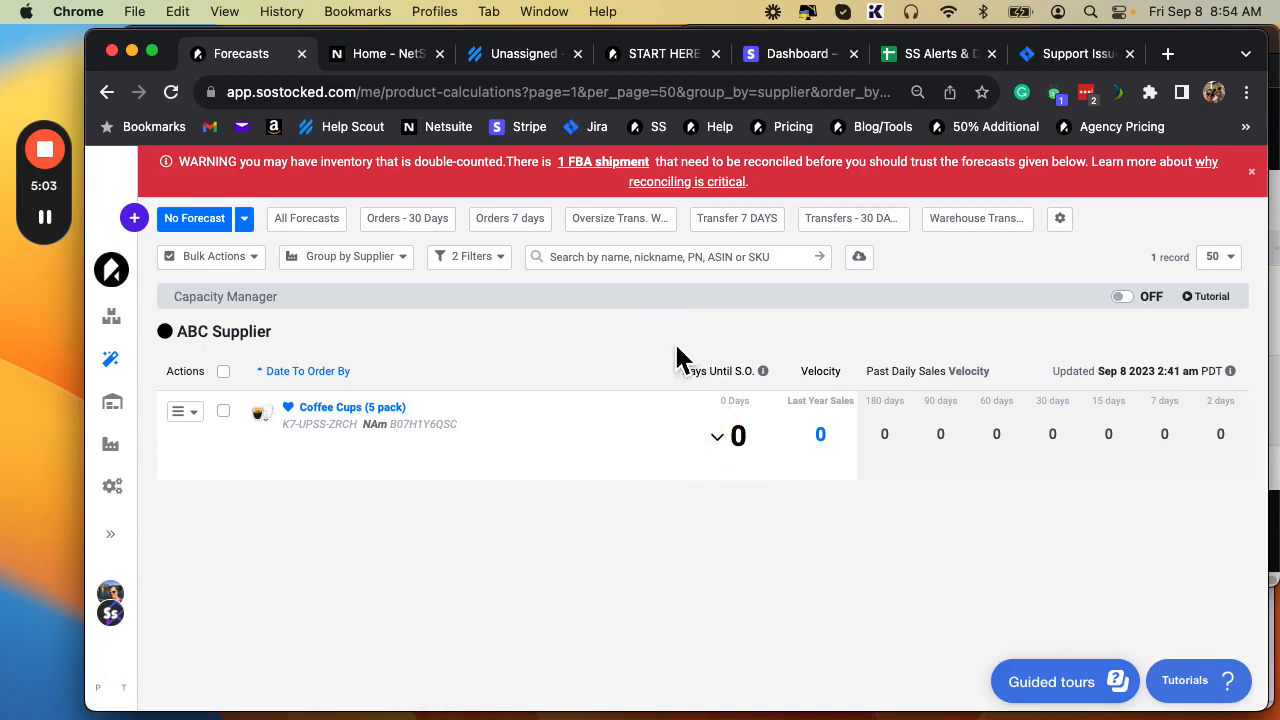
Set a manual velocity of 1 for Coffee Cups (5 pack), save it for this product only, and expand its forecast details
{"action": "left_click", "coordinate": [822, 448]}
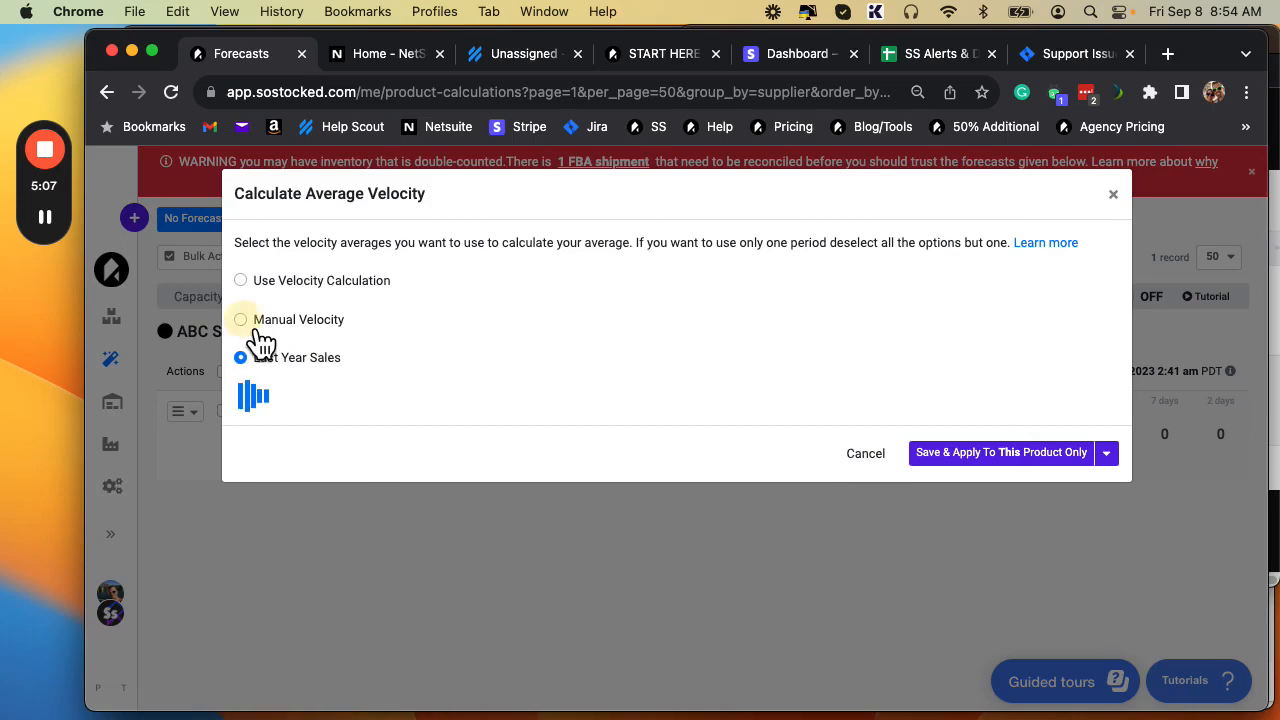
{"action": "left_click", "coordinate": [259, 322]}
{"action": "left_click", "coordinate": [314, 377]}
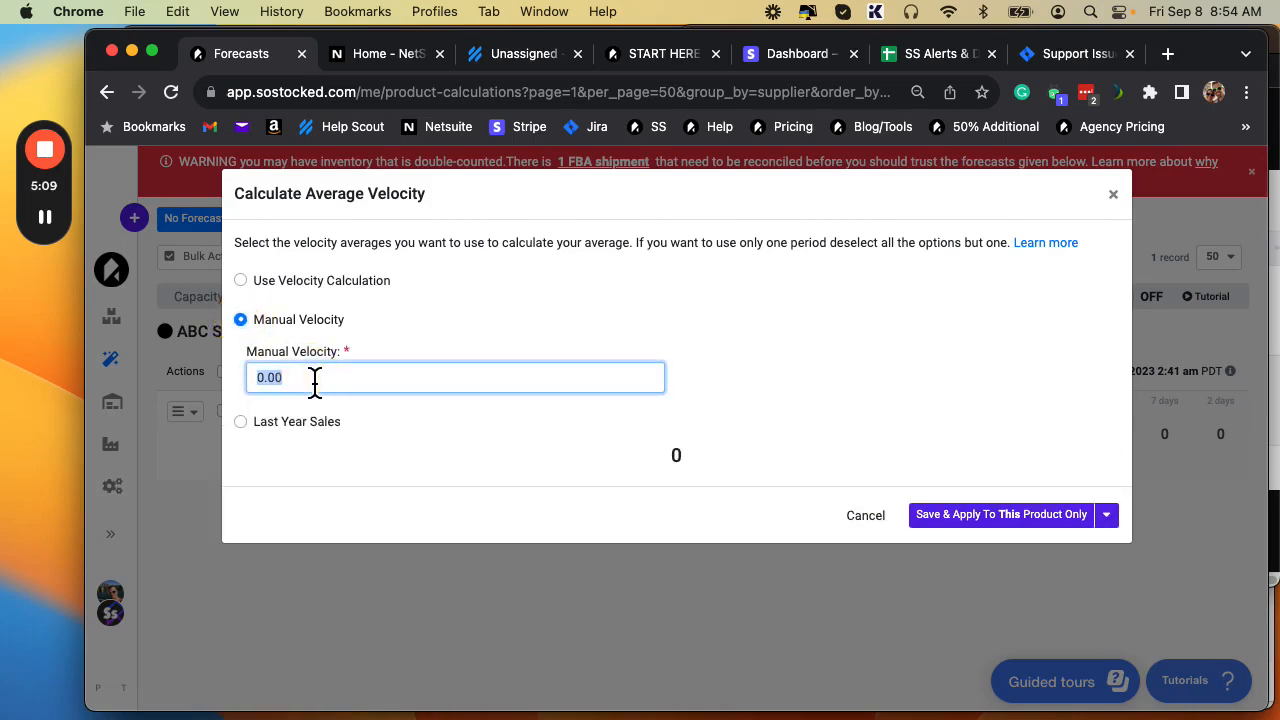
{"action": "type", "text": "1"}
{"action": "left_click", "coordinate": [1030, 515]}
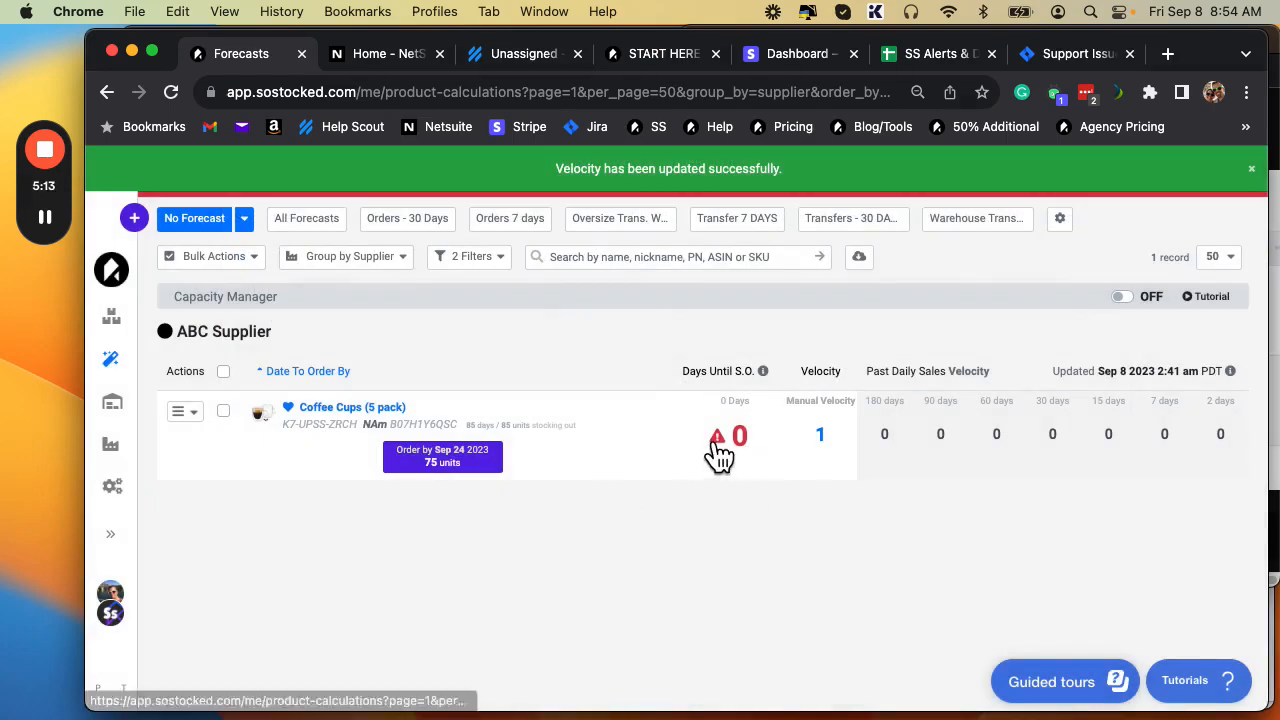
{"action": "left_click", "coordinate": [737, 457]}
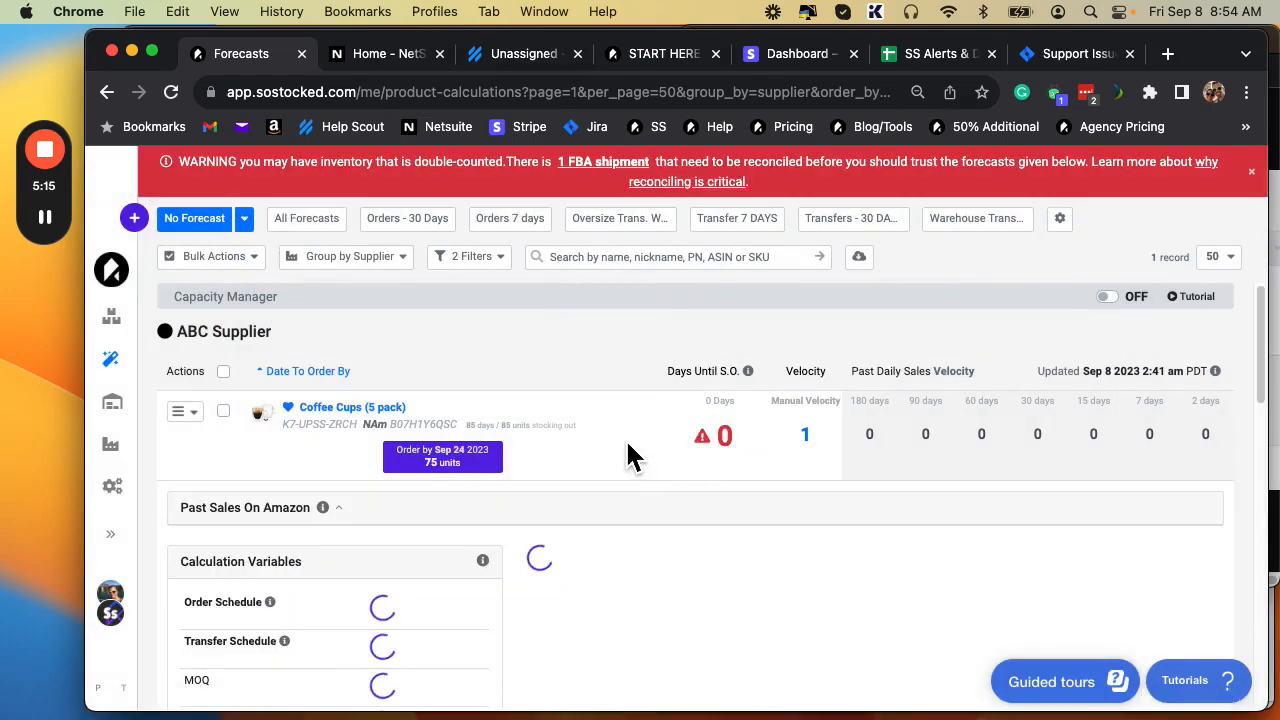
{"action": "scroll", "coordinate": [630, 460], "scroll_direction": "up", "scroll_amount": 3}
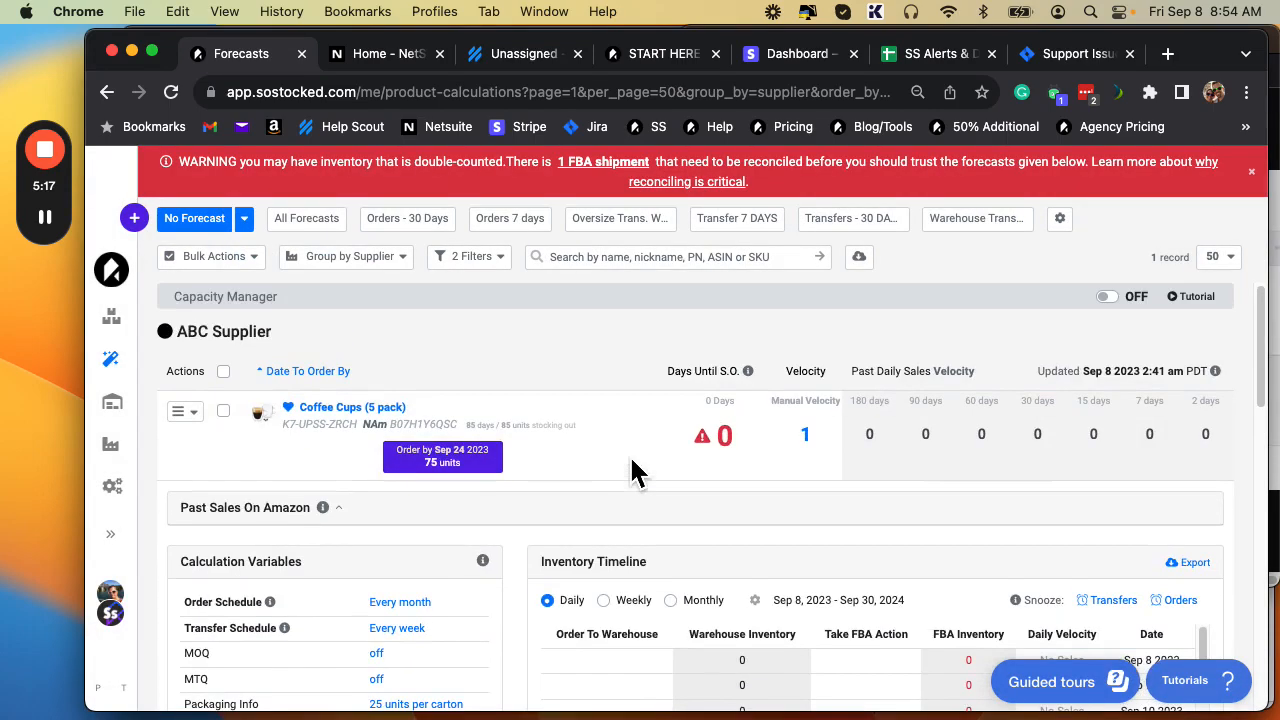
Refresh the No Forecast results and check the view's filter conditions without changing them
{"action": "left_click", "coordinate": [821, 259]}
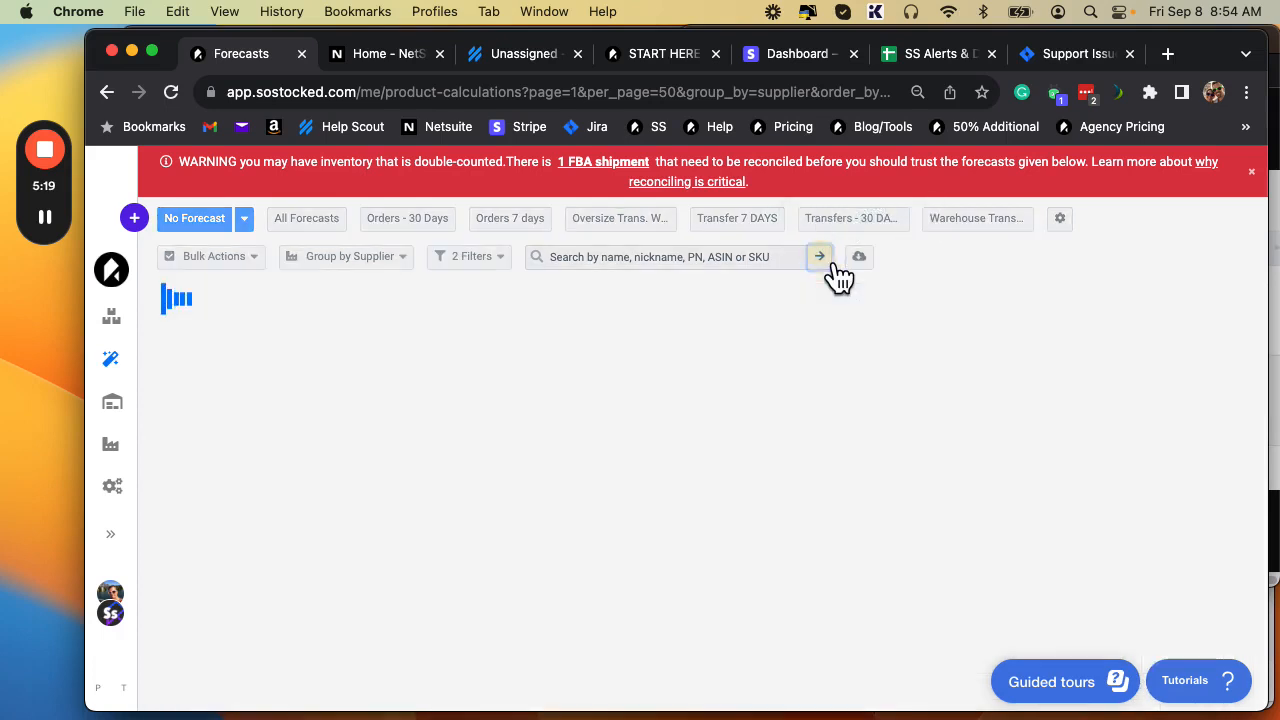
{"action": "left_click", "coordinate": [472, 258]}
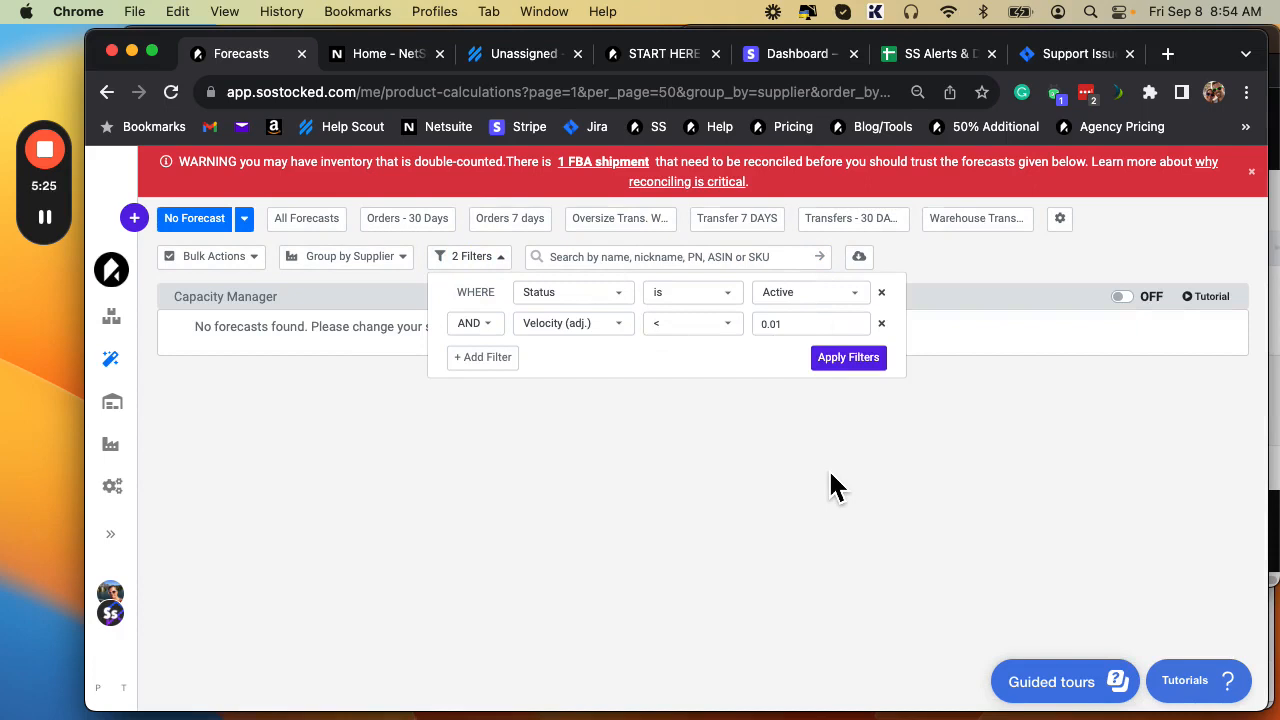
{"action": "left_click", "coordinate": [930, 288]}
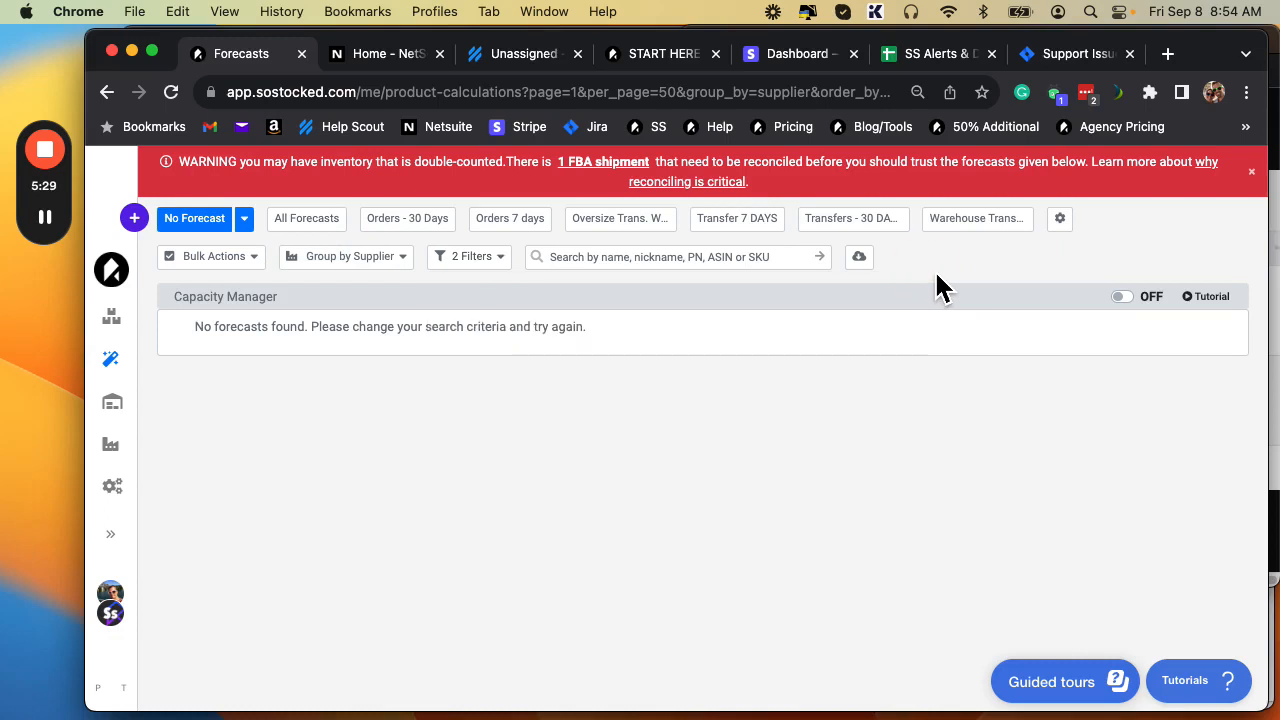
Switch to the Snoozed Forecastss view and review the snooze actions available for Cocktail shaker
{"action": "left_click", "coordinate": [245, 220]}
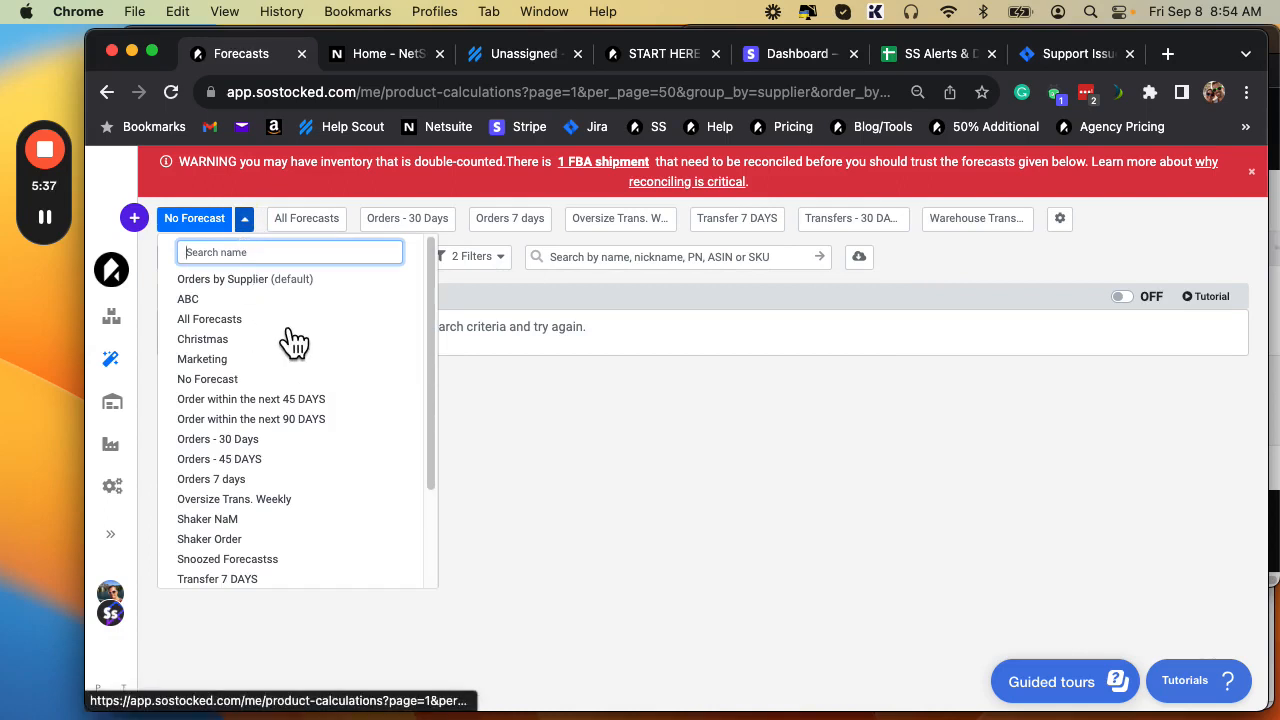
{"action": "scroll", "coordinate": [290, 370], "scroll_direction": "down", "scroll_amount": 2}
{"action": "left_click", "coordinate": [260, 505]}
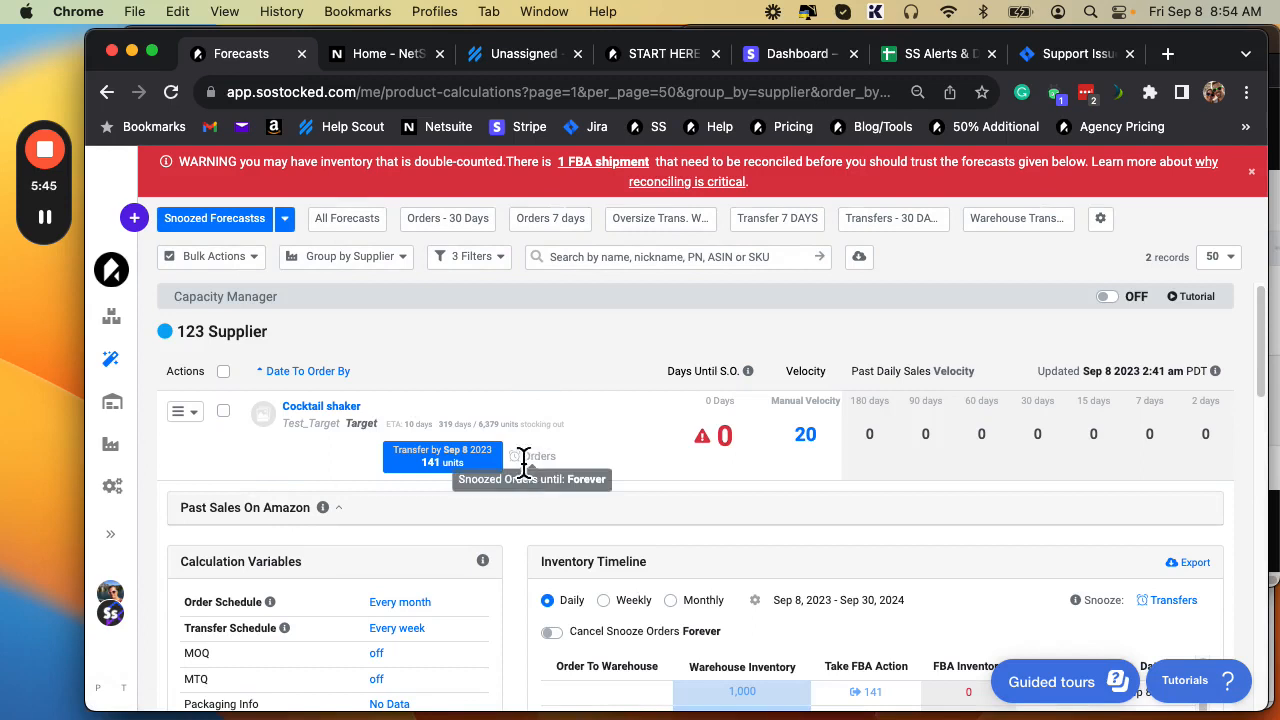
{"action": "left_click", "coordinate": [193, 412]}
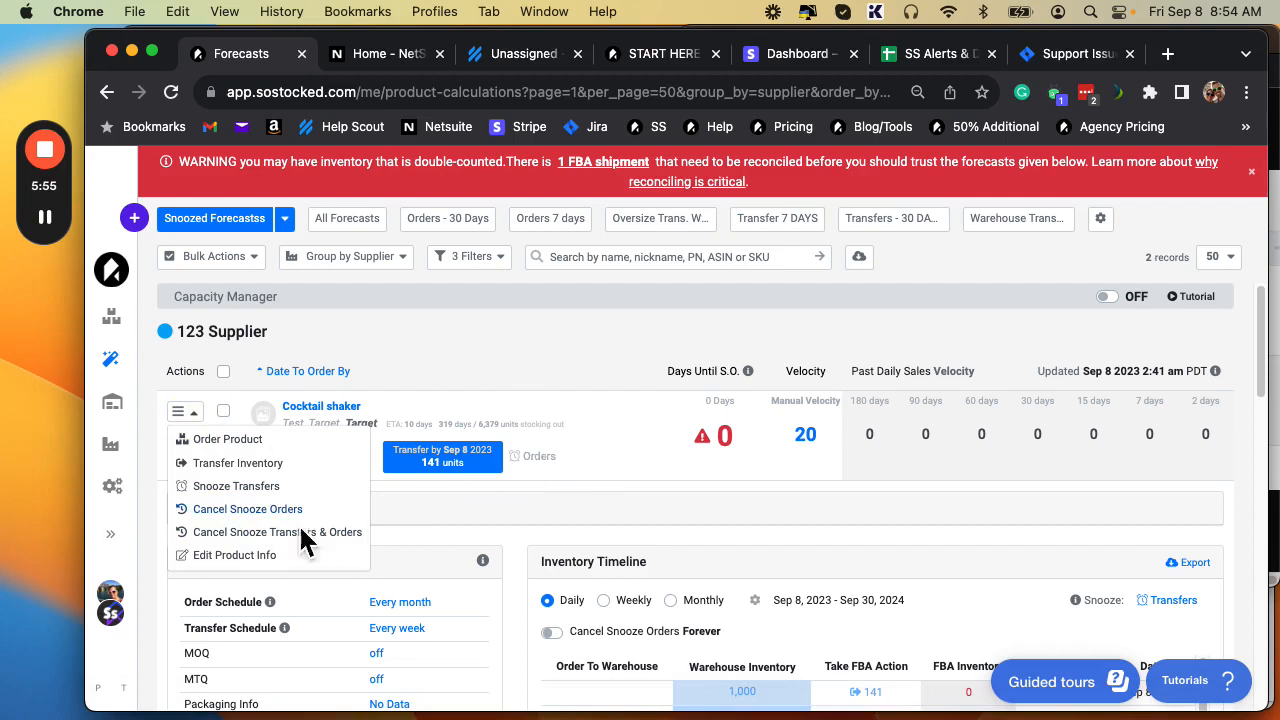
{"action": "left_click", "coordinate": [606, 366]}
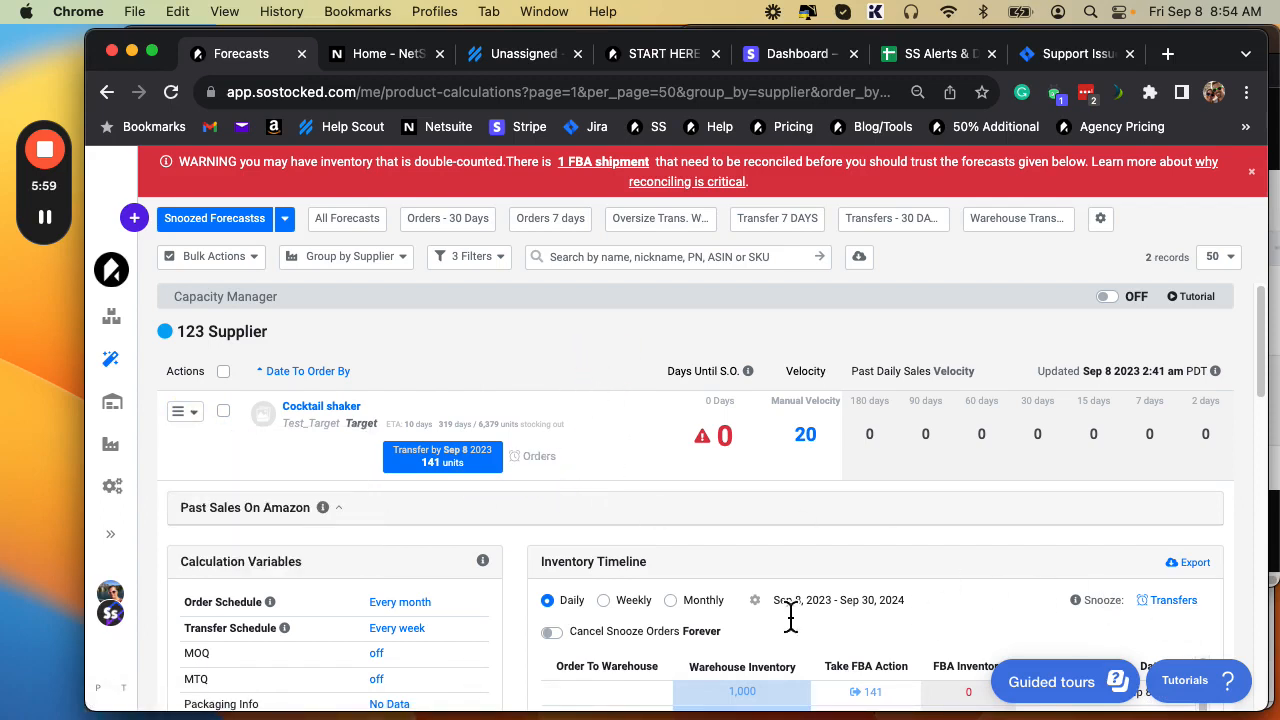
Start cancelling Cocktail shaker's order snooze from its Inventory Timeline, show the bulk save and apply options, and close without saving
{"action": "scroll", "coordinate": [595, 600], "scroll_direction": "down", "scroll_amount": 1}
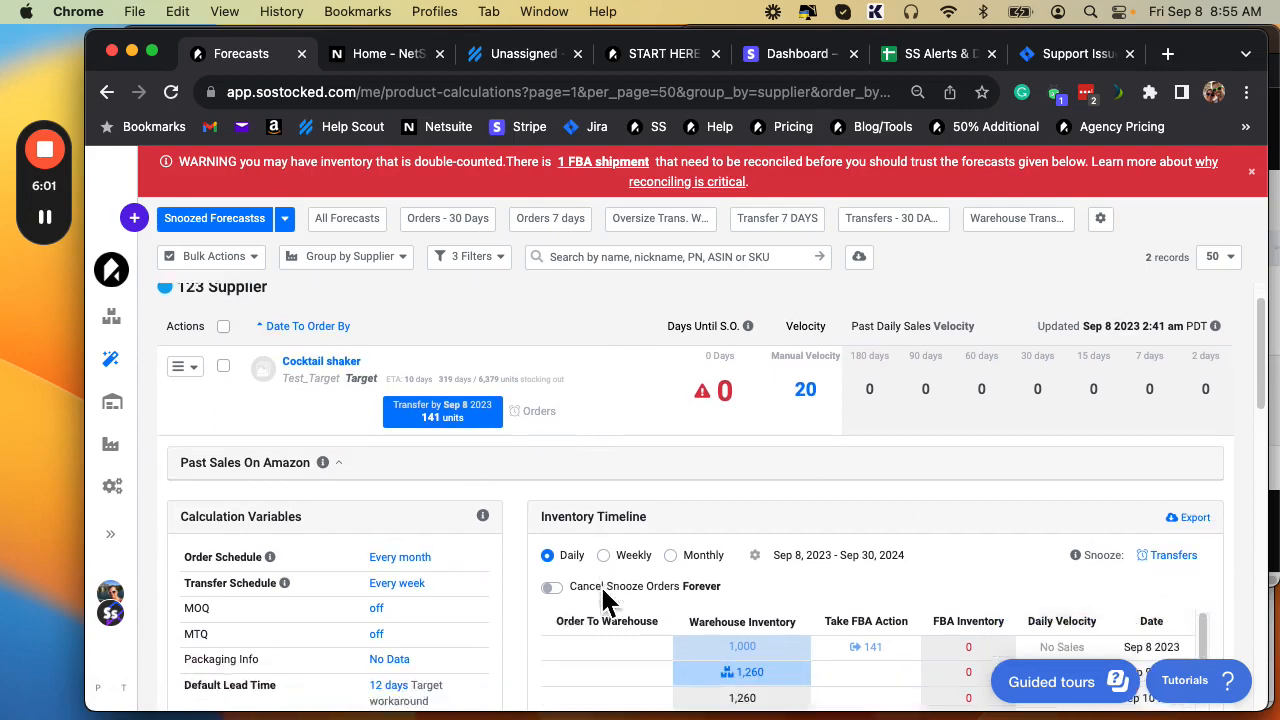
{"action": "scroll", "coordinate": [600, 596], "scroll_direction": "down", "scroll_amount": 2}
{"action": "left_click", "coordinate": [551, 503]}
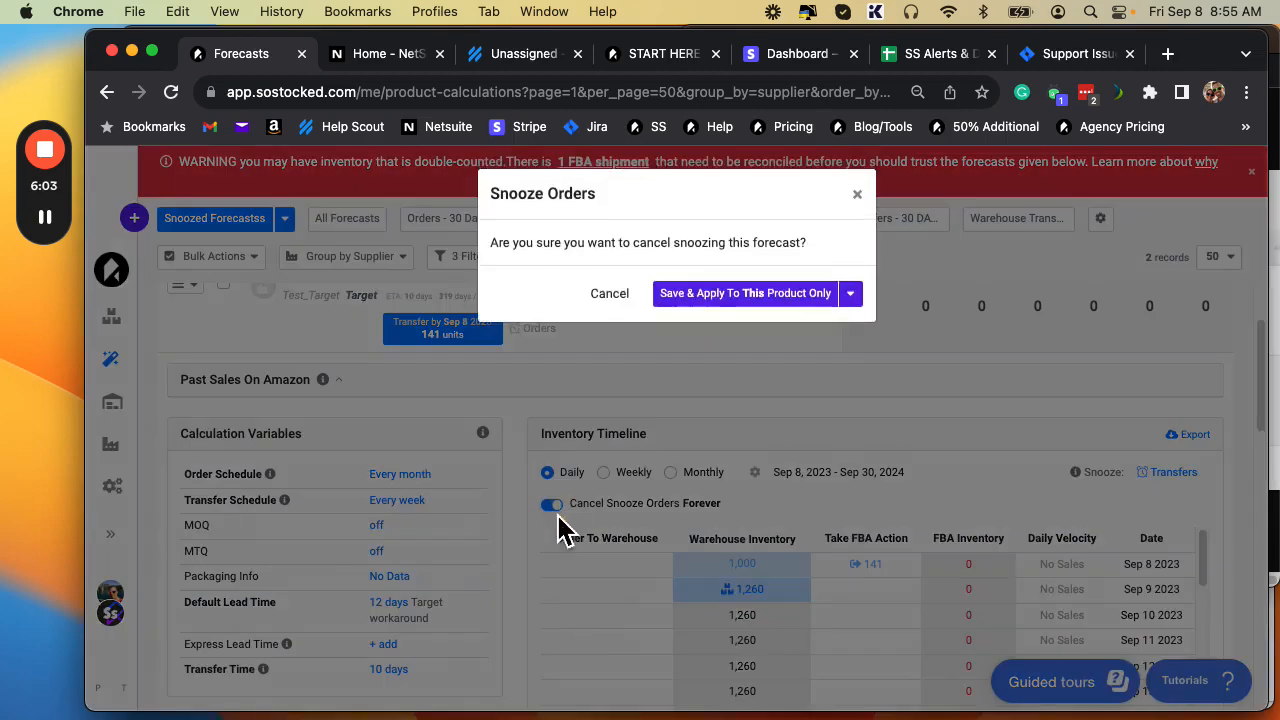
{"action": "left_click", "coordinate": [850, 294]}
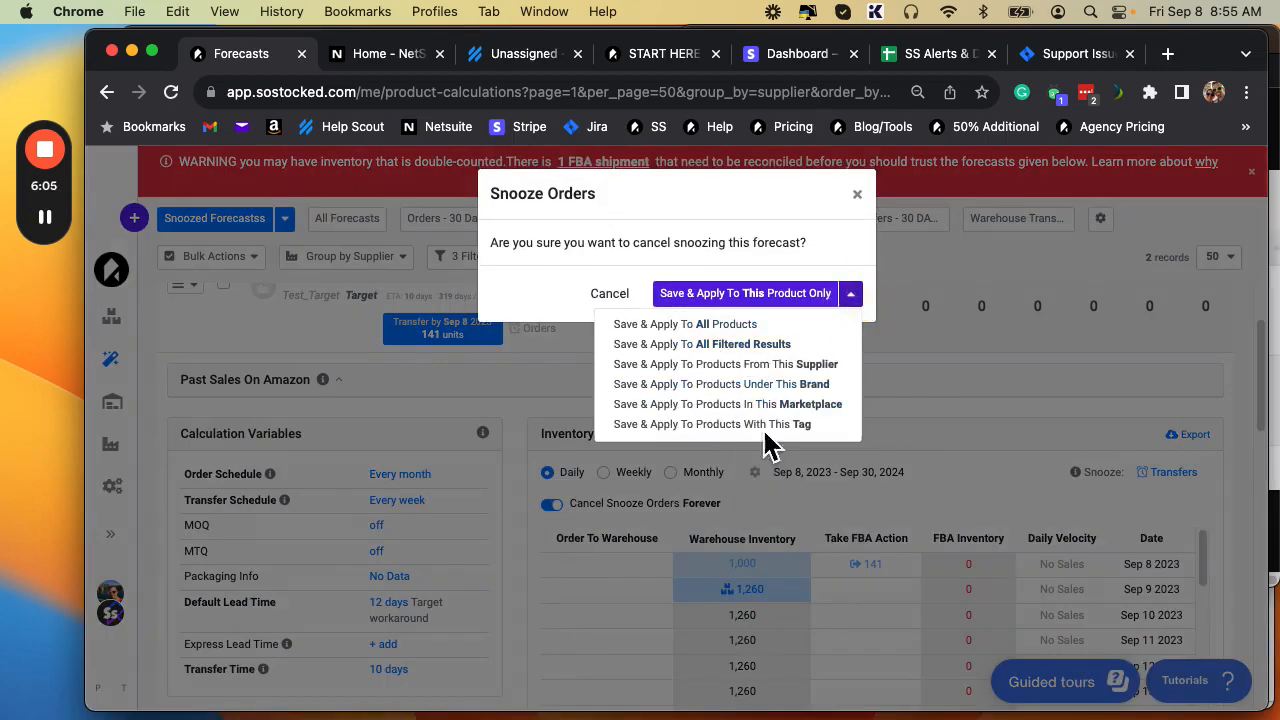
{"action": "left_click", "coordinate": [857, 194]}
{"action": "scroll", "coordinate": [460, 625], "scroll_direction": "up", "scroll_amount": 2}
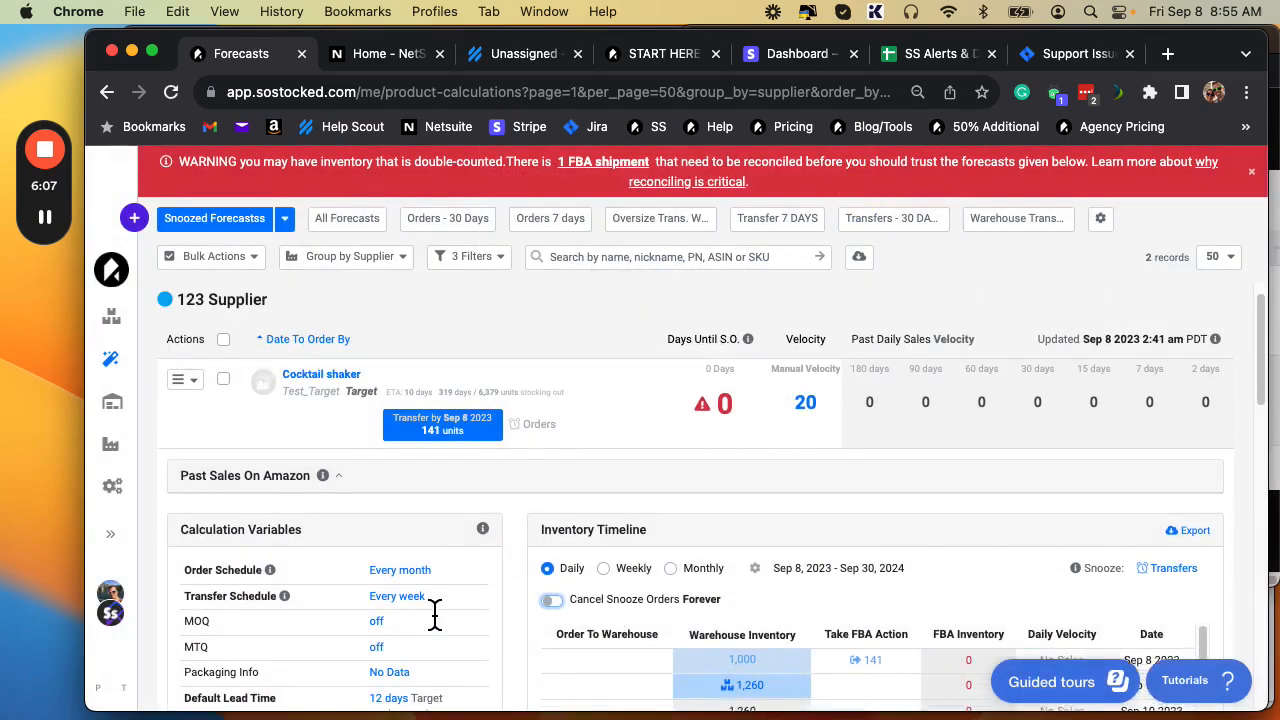
{"action": "scroll", "coordinate": [435, 615], "scroll_direction": "up", "scroll_amount": 1}
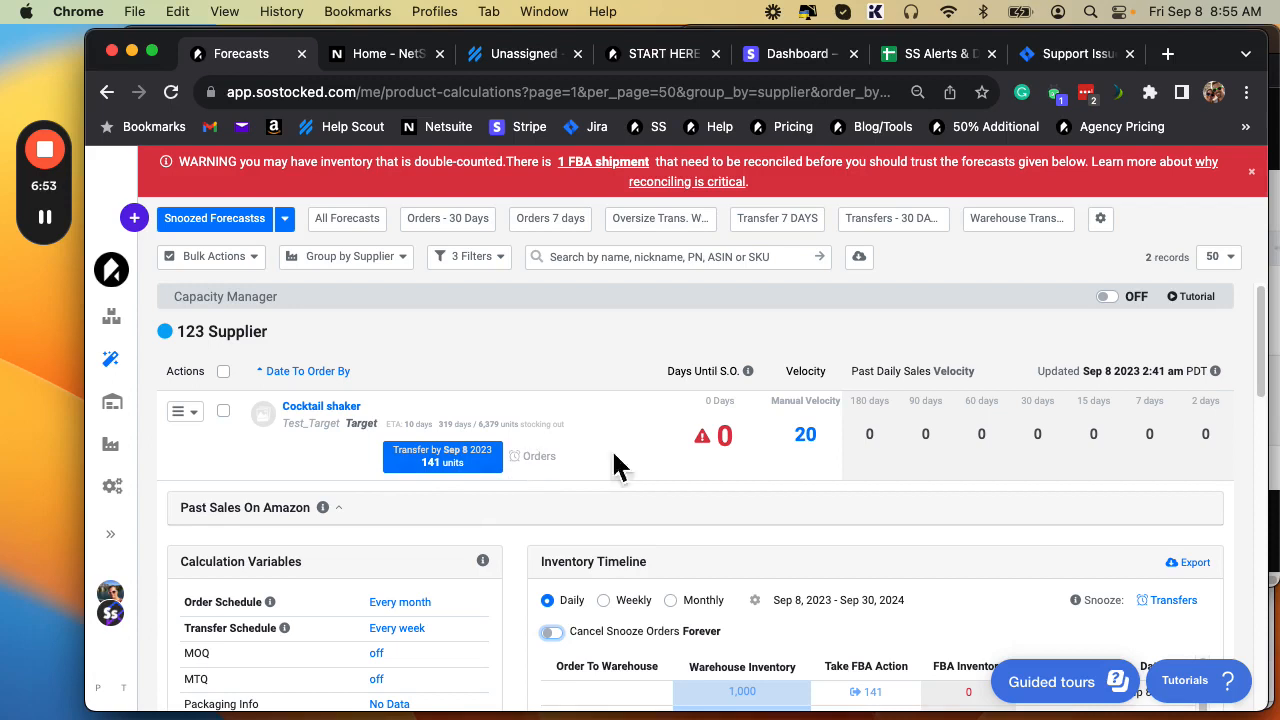
Collapse the Cocktail shaker details and review the snooze cancellation actions for RM - Blue Fabric (1 yard) under ABC Supplier
{"action": "left_click", "coordinate": [719, 466]}
{"action": "scroll", "coordinate": [700, 480], "scroll_direction": "down", "scroll_amount": 1}
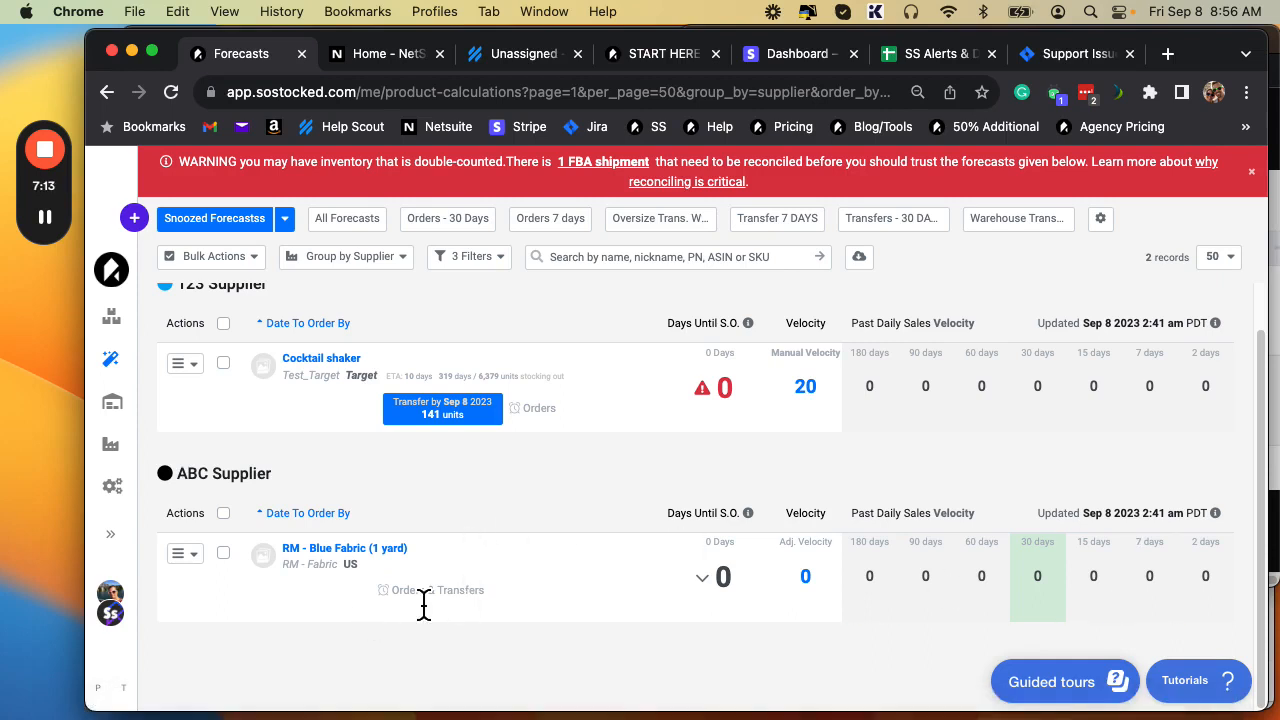
{"action": "left_click", "coordinate": [186, 553]}
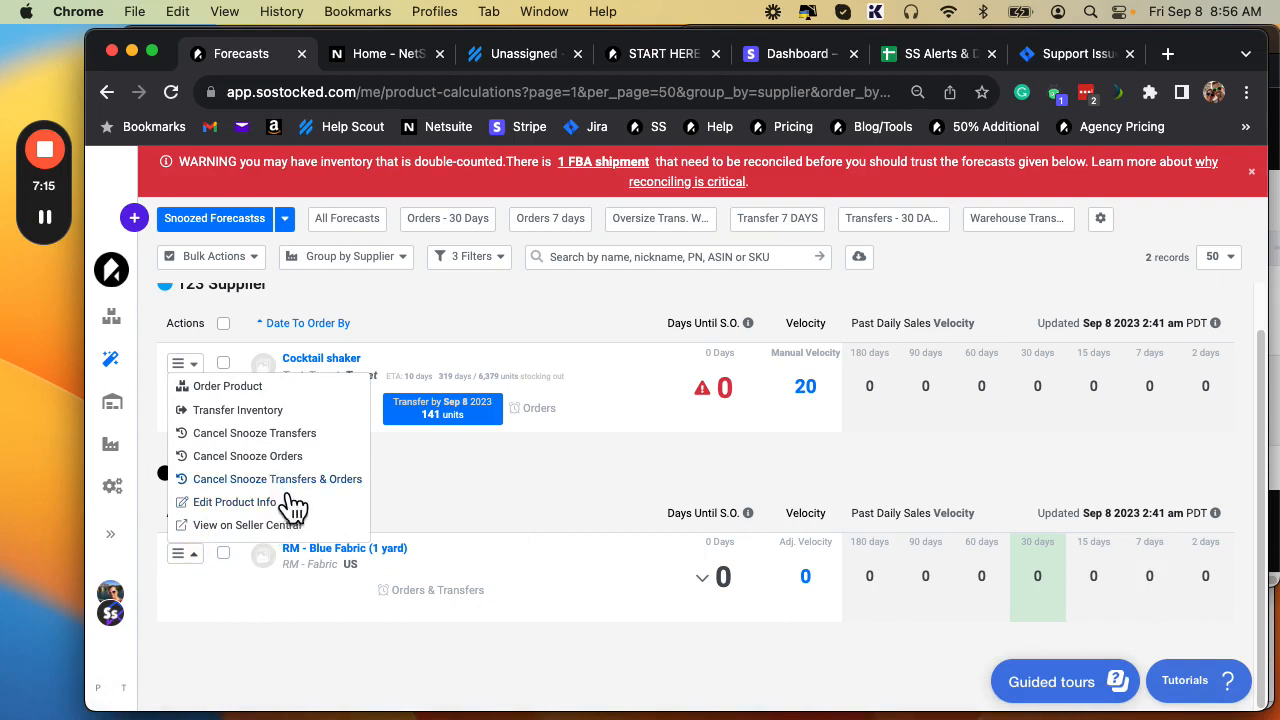
{"action": "left_click", "coordinate": [526, 650]}
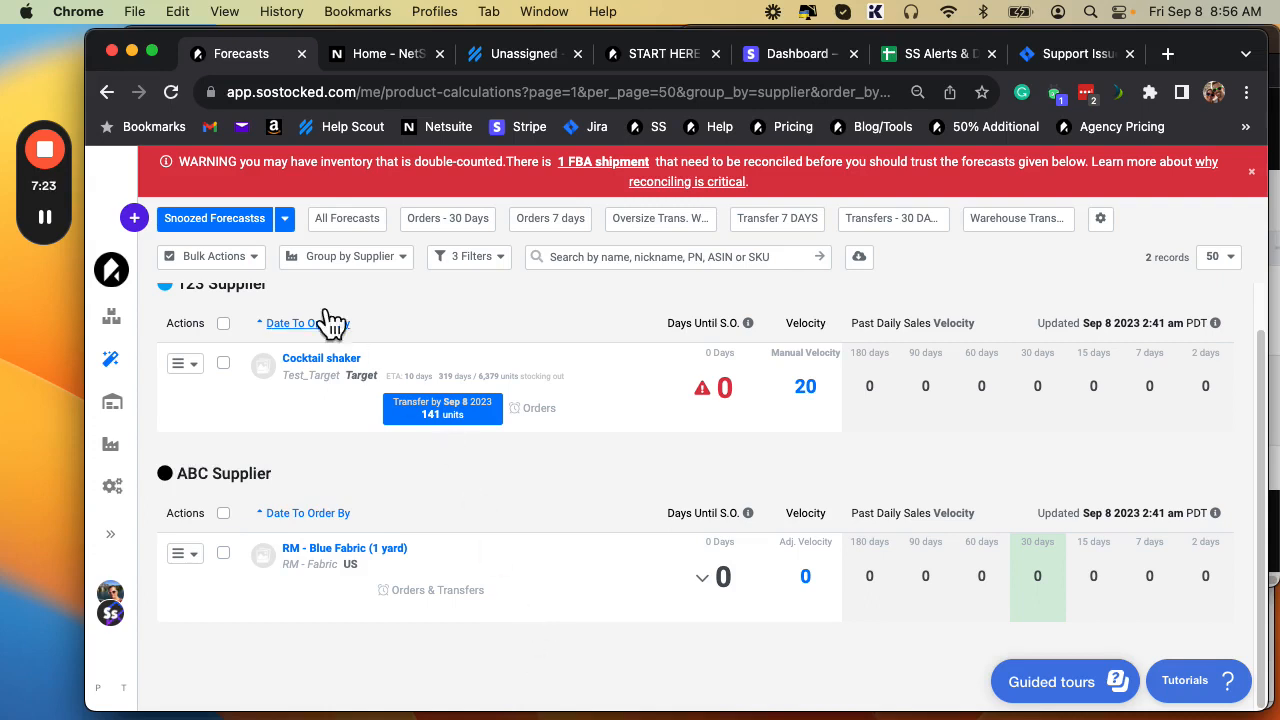
Examine the Snoozed Forecastss view's status filters and recheck the actions available for Cocktail shaker
{"action": "left_click", "coordinate": [496, 262]}
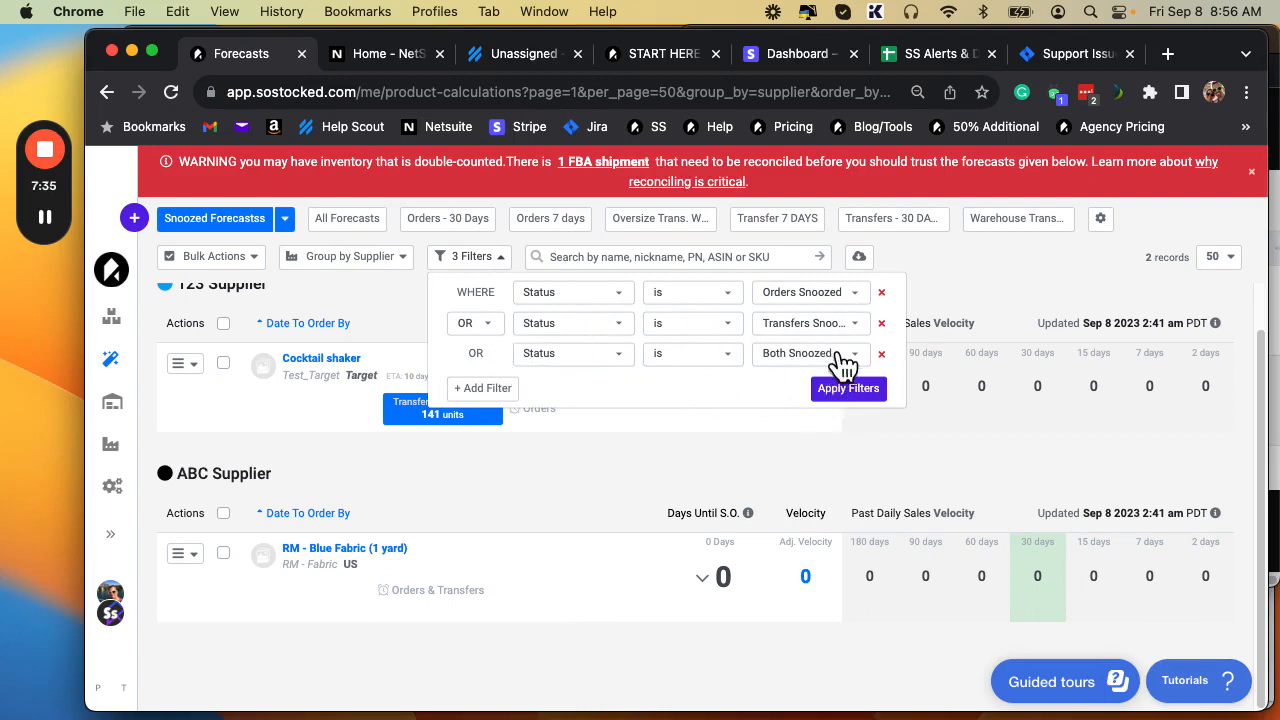
{"action": "left_click", "coordinate": [994, 309]}
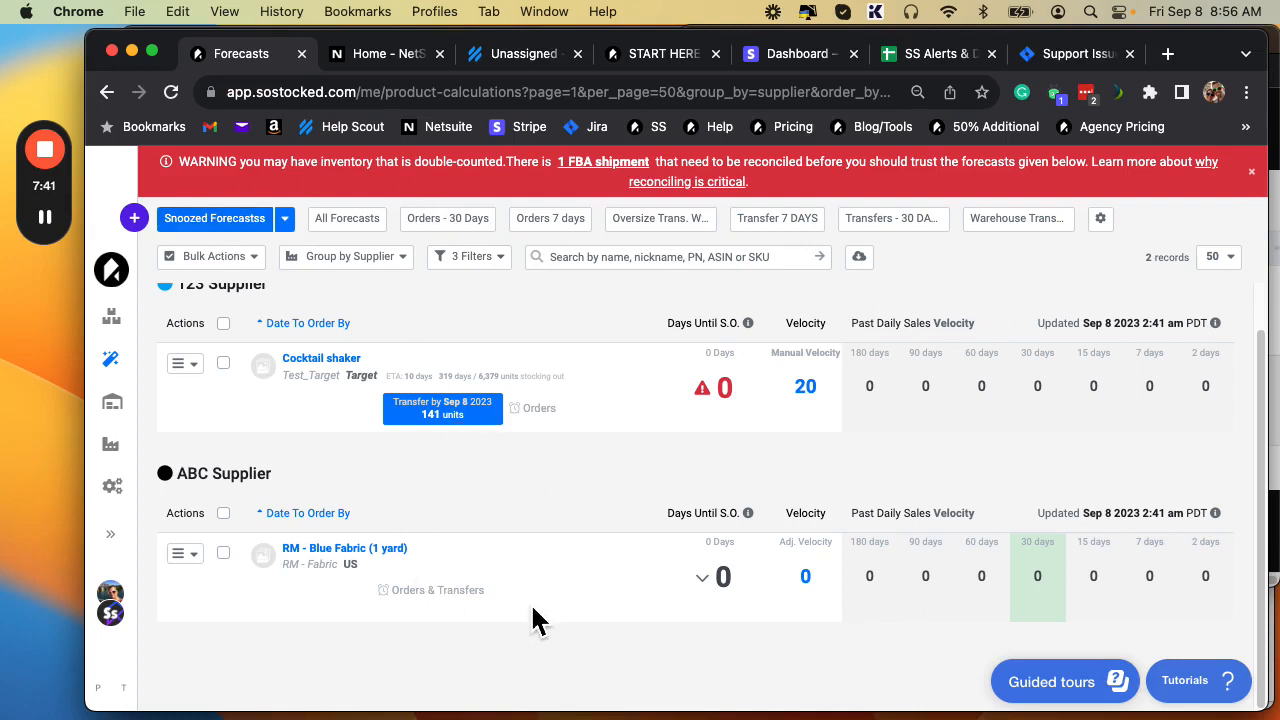
{"action": "left_click", "coordinate": [210, 365]}
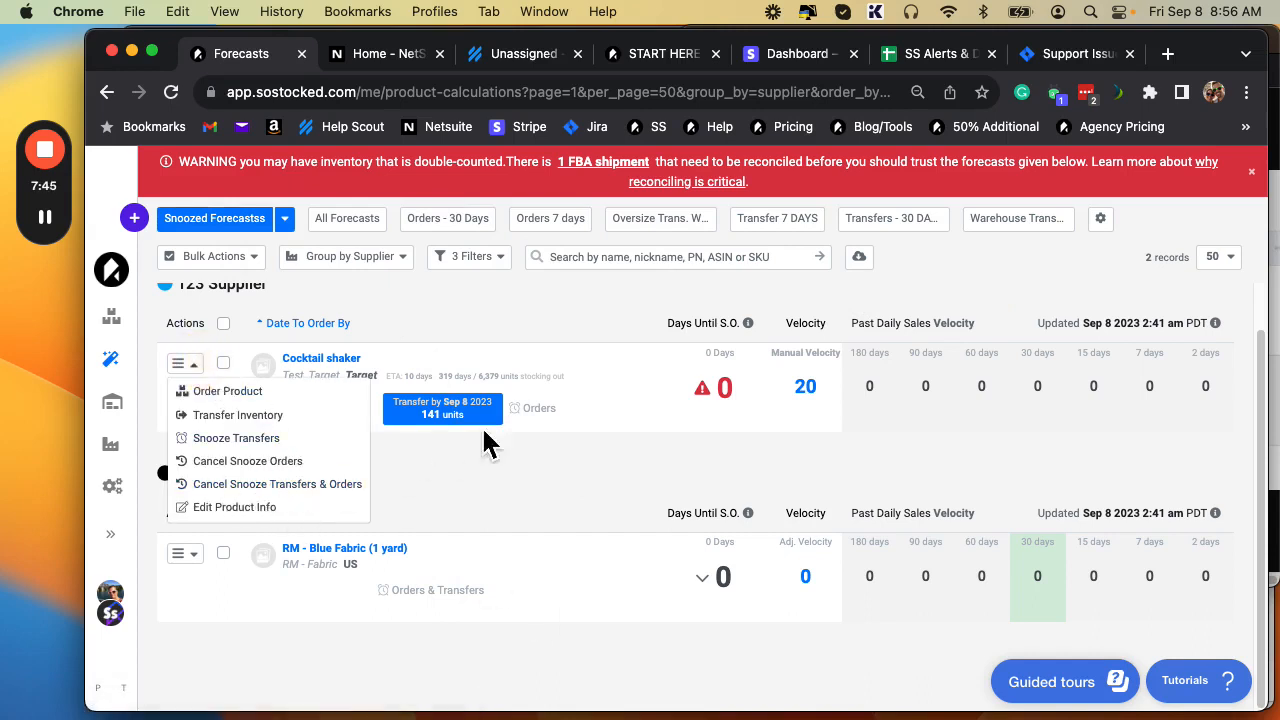
{"action": "left_click", "coordinate": [647, 298]}
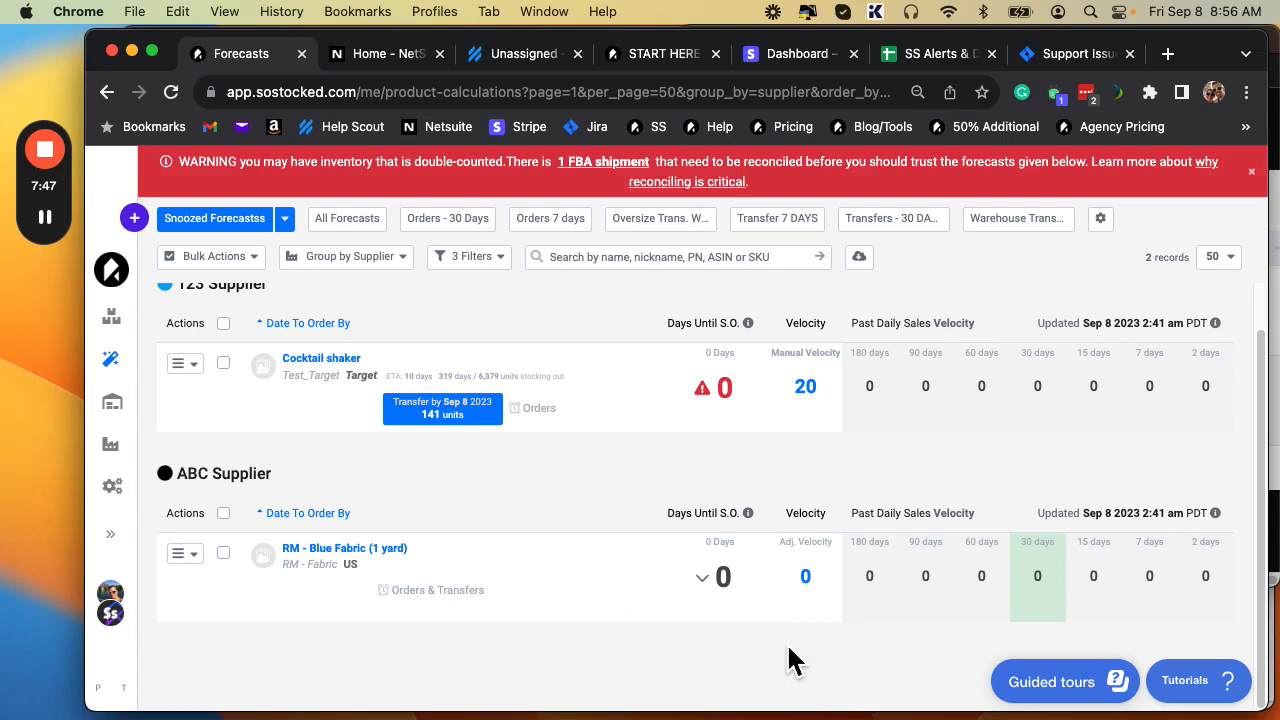
Open the list of saved forecast views and look through it
{"action": "left_click", "coordinate": [285, 219]}
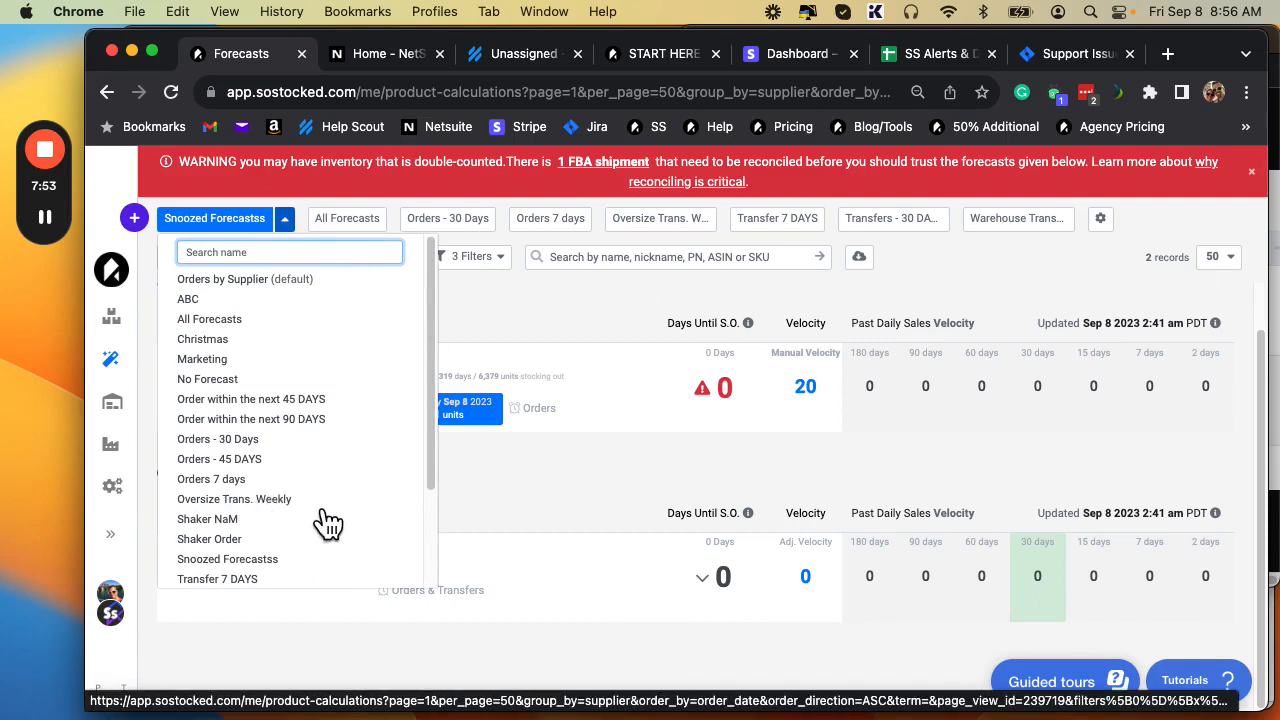
{"action": "scroll", "coordinate": [290, 548], "scroll_direction": "down", "scroll_amount": 1}
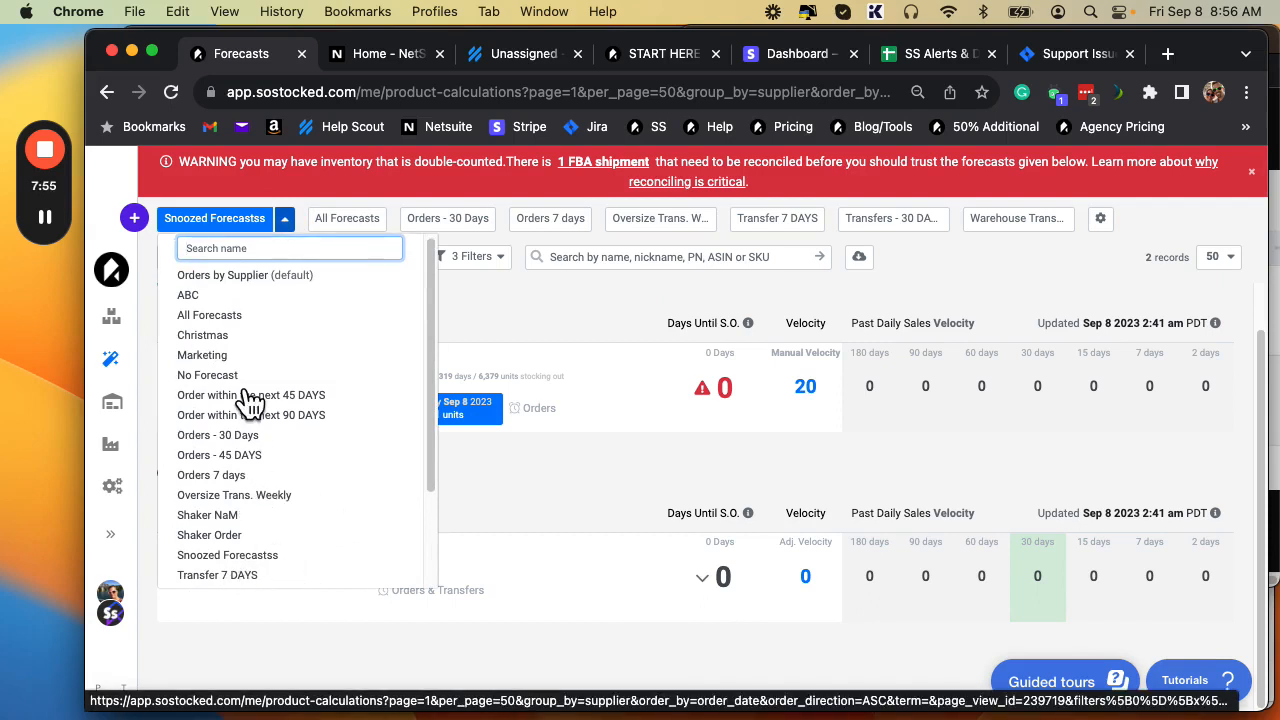